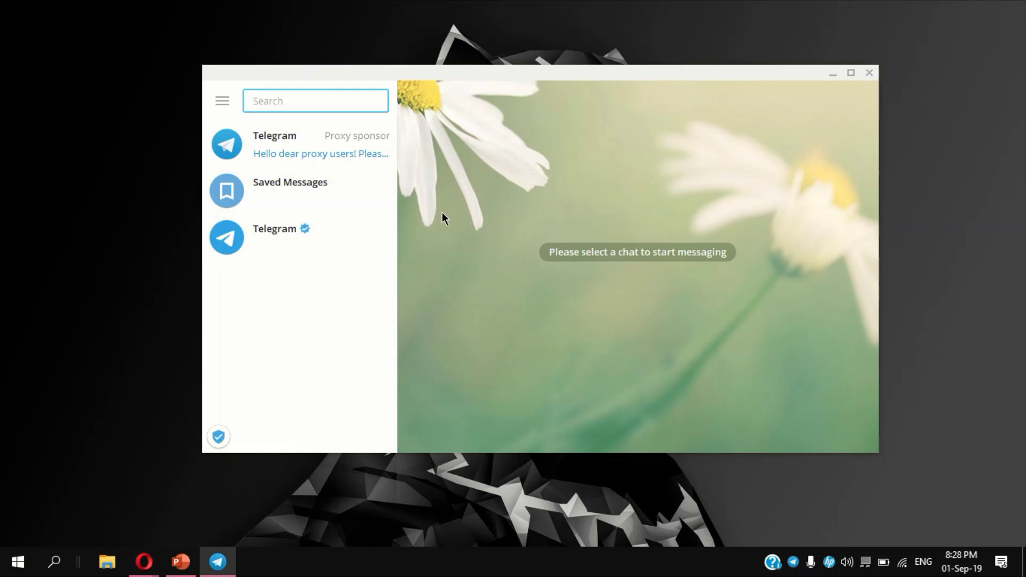
# - Create a new channel named 'Dignited Channel' with the description 'Curated News and Reviews'
pyautogui.click(220, 100)
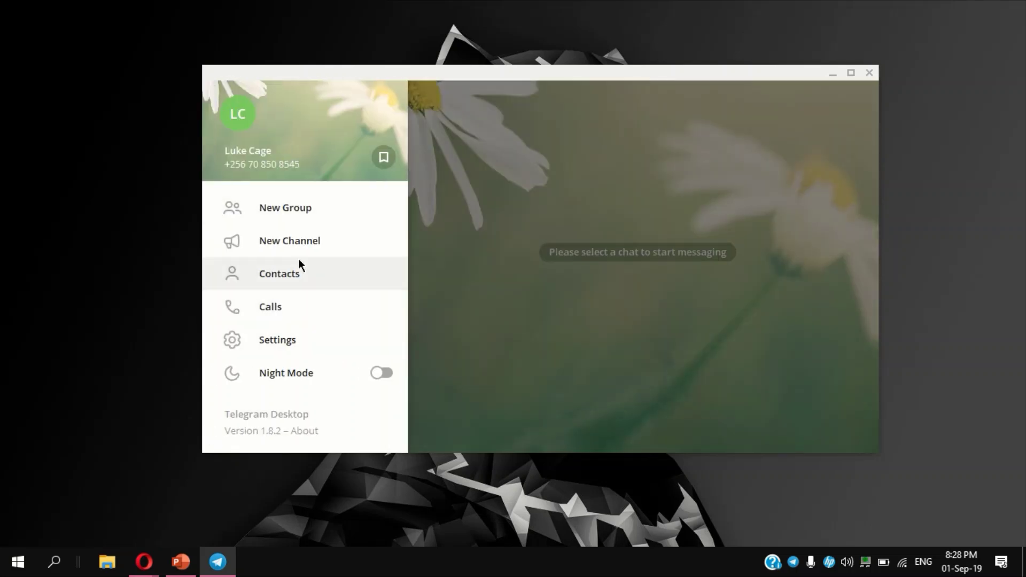
pyautogui.click(322, 245)
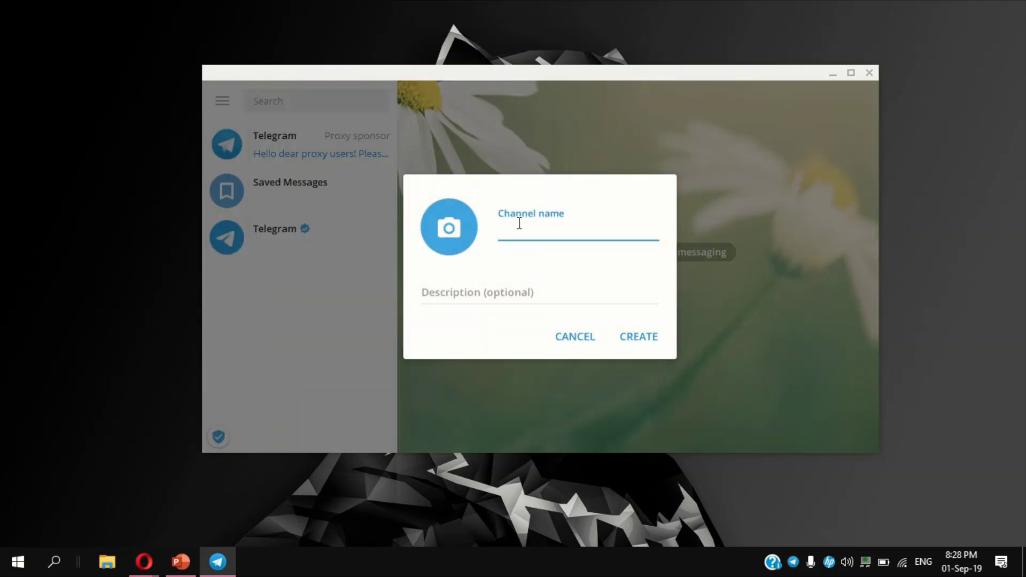
pyautogui.write('Dignited ')
pyautogui.write('Channel')
pyautogui.click(506, 283)
pyautogui.write('Curated News')
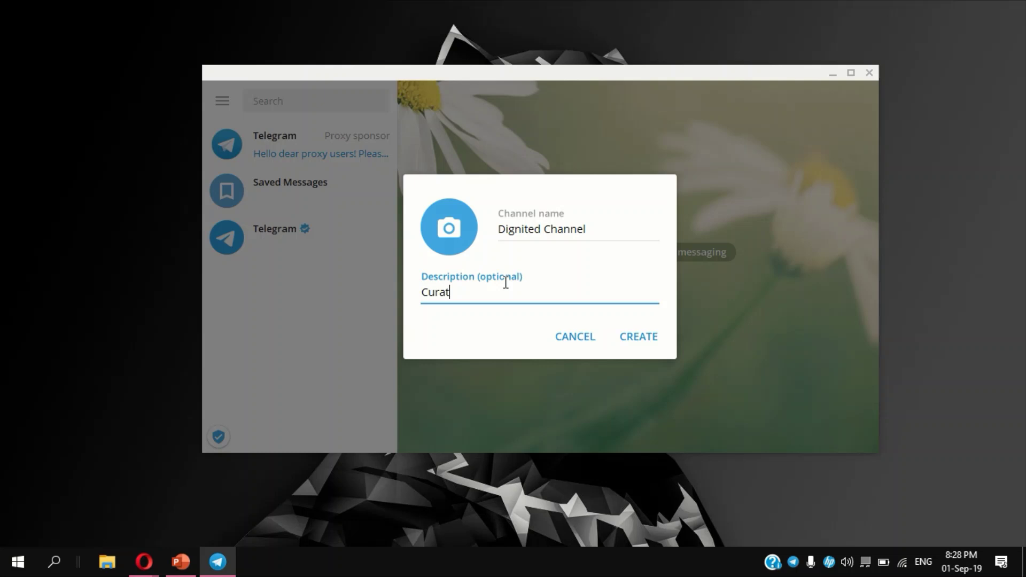
pyautogui.write(' and')
pyautogui.write(' Reviews')
pyautogui.click(640, 337)
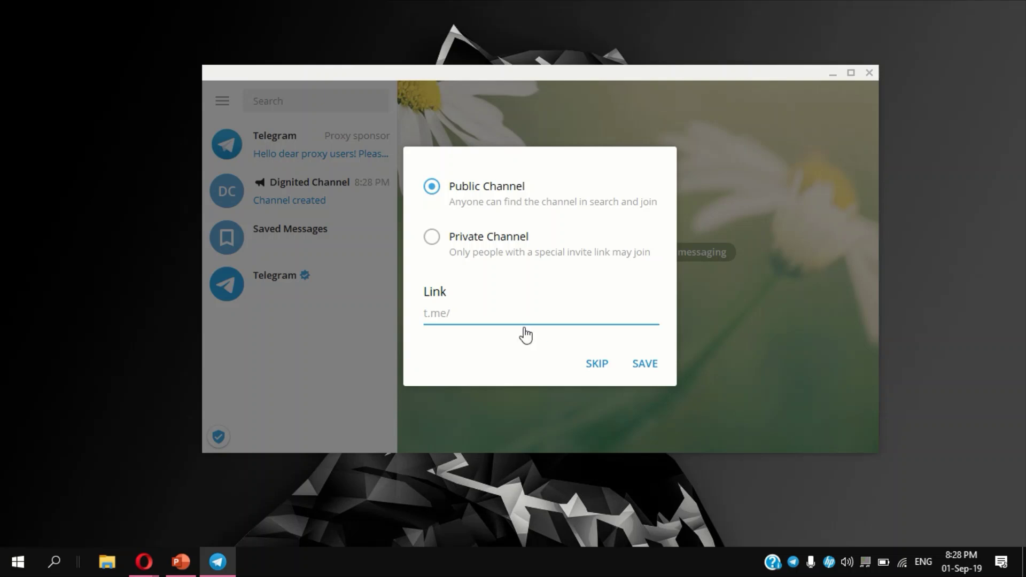
# - Make the channel public at t.me/dignitedchannel and skip adding members
pyautogui.write('di')
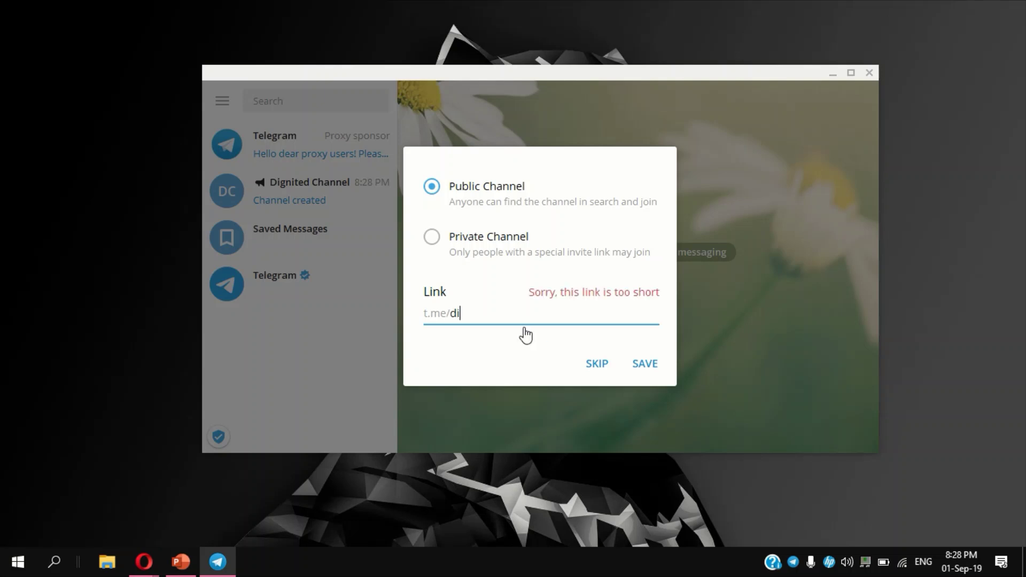
pyautogui.write('gnitedcha')
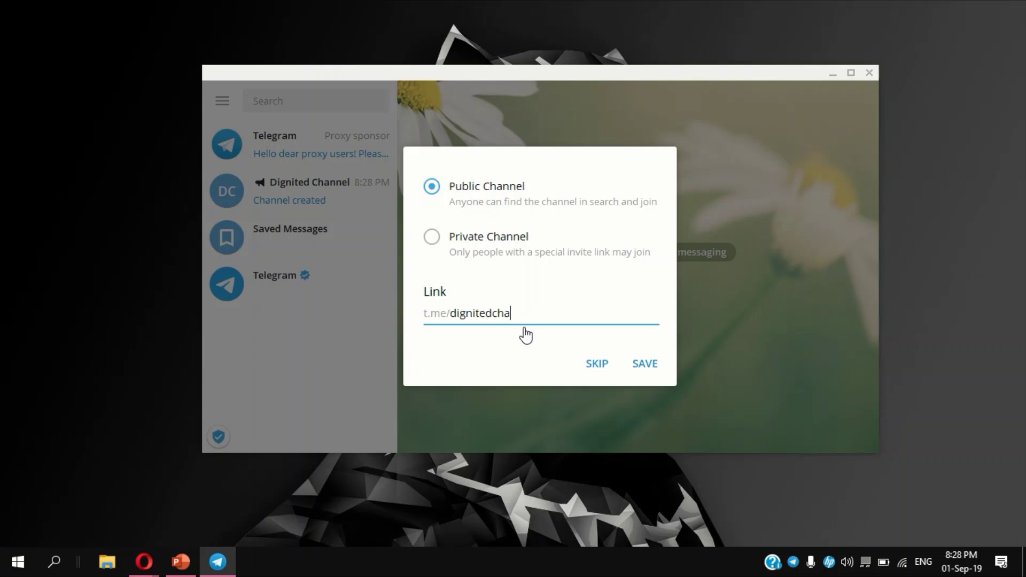
pyautogui.write('nnel')
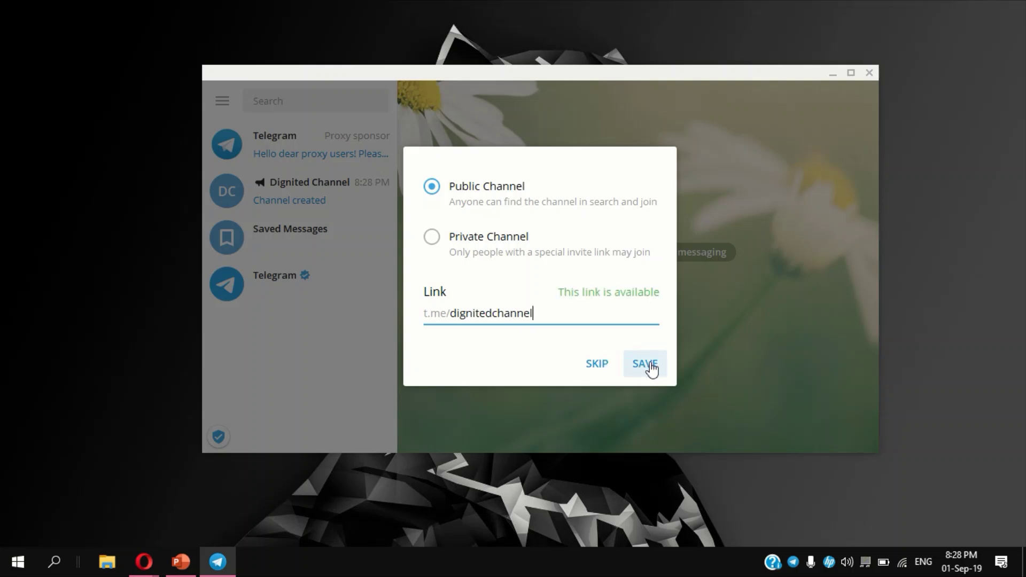
pyautogui.click(649, 363)
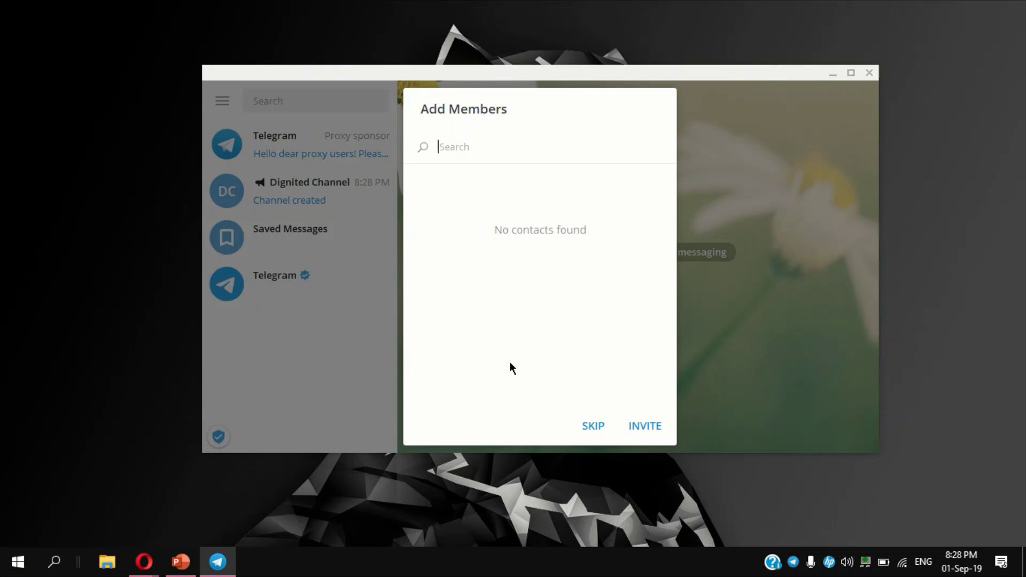
pyautogui.click(585, 430)
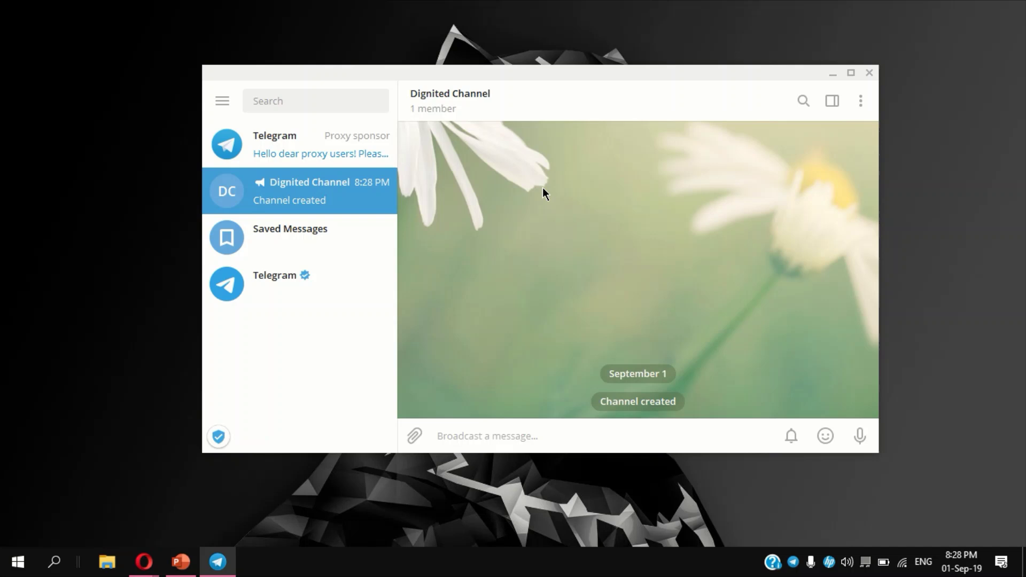
# - Find the verified BotFather, start it, and scroll through its list of commands
pyautogui.click(321, 101)
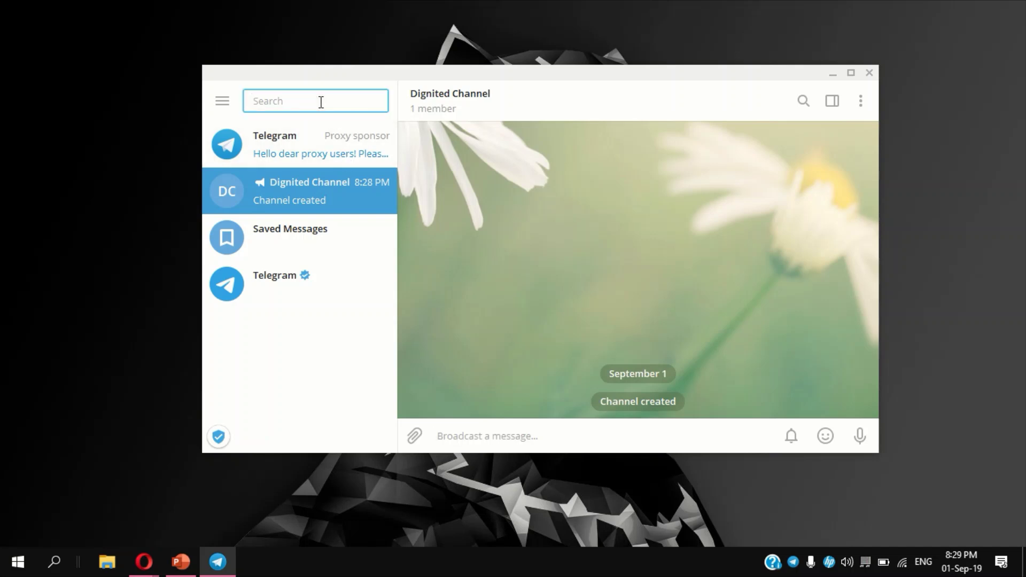
pyautogui.write('botfath')
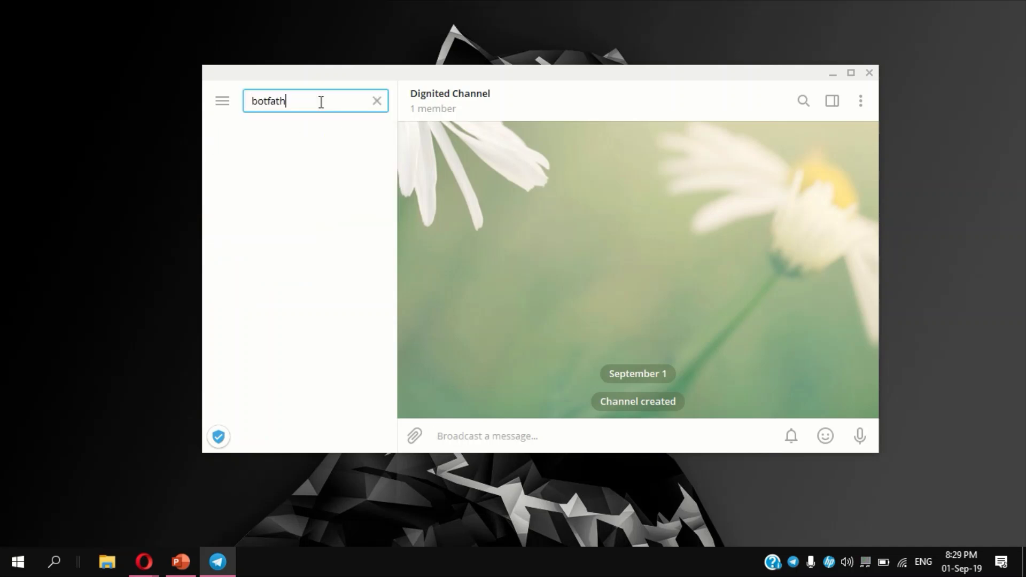
pyautogui.write('er')
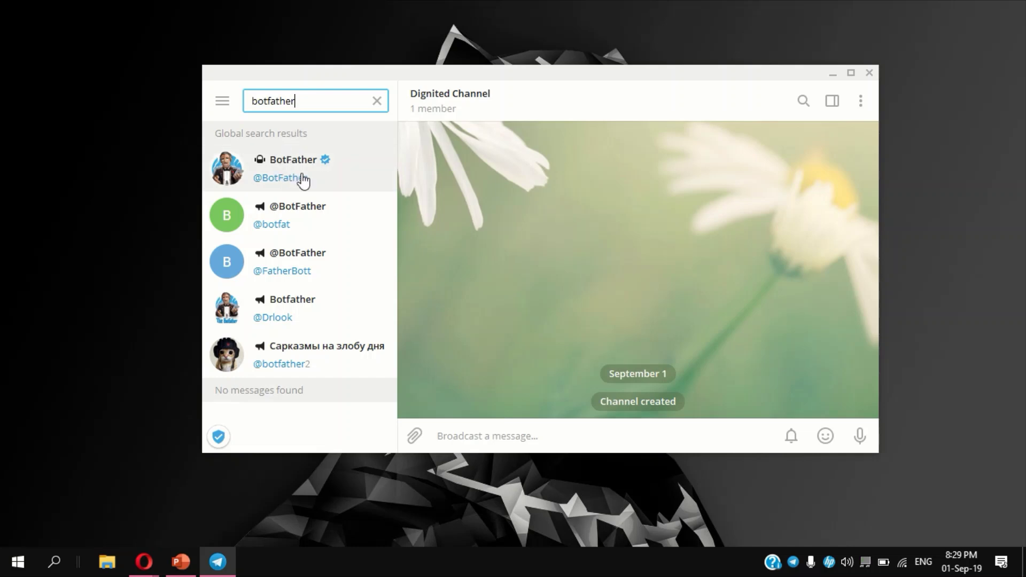
pyautogui.click(303, 180)
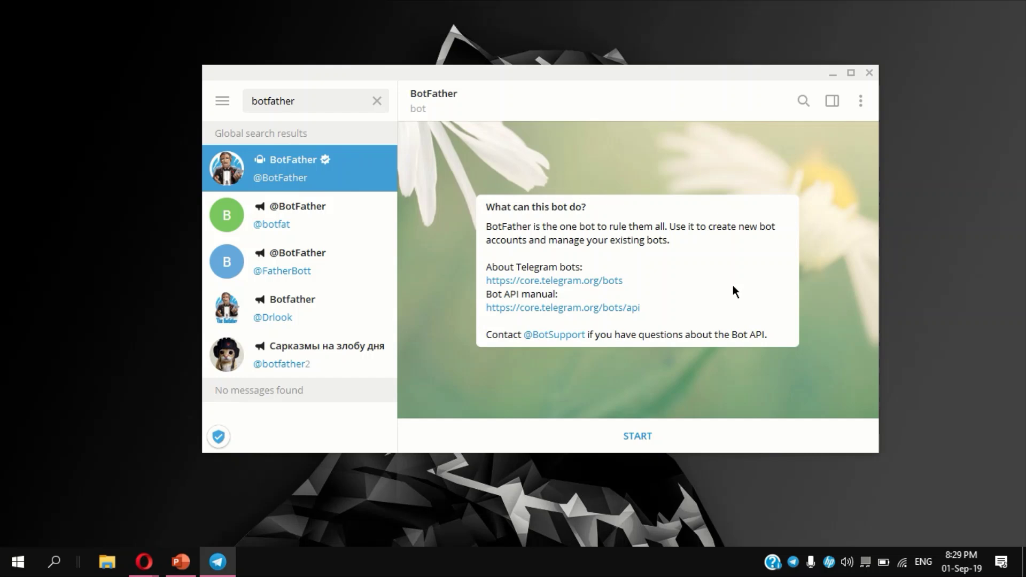
pyautogui.click(586, 438)
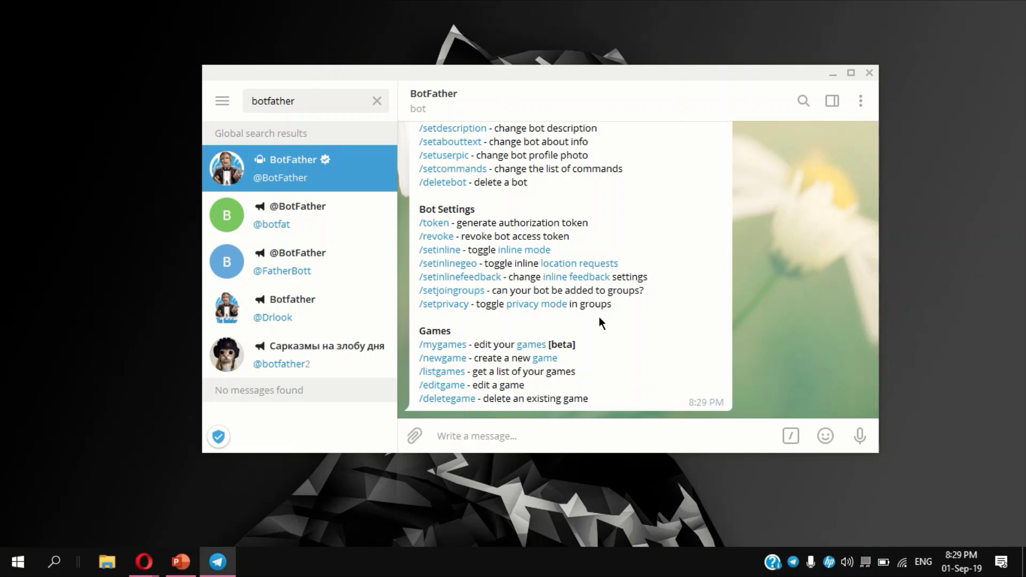
pyautogui.scroll(1, 598, 316)
pyautogui.scroll(-1, 598, 316)
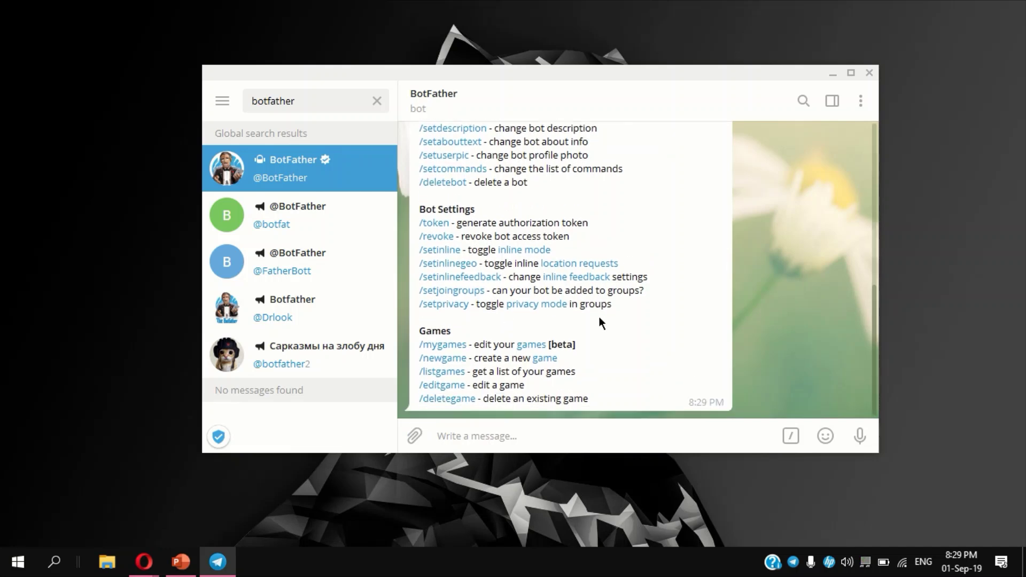
pyautogui.scroll(1, 600, 318)
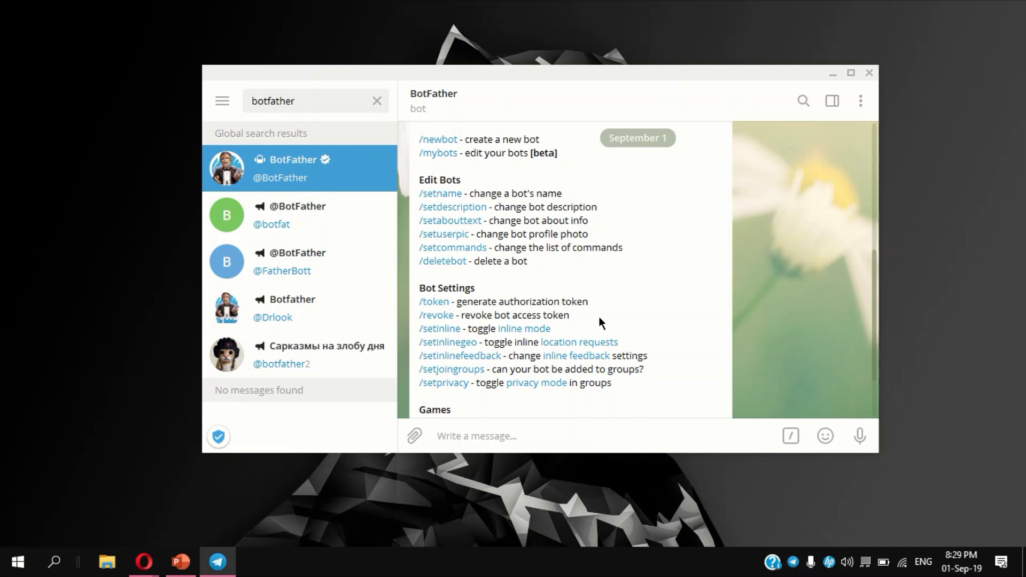
pyautogui.scroll(2, 599, 318)
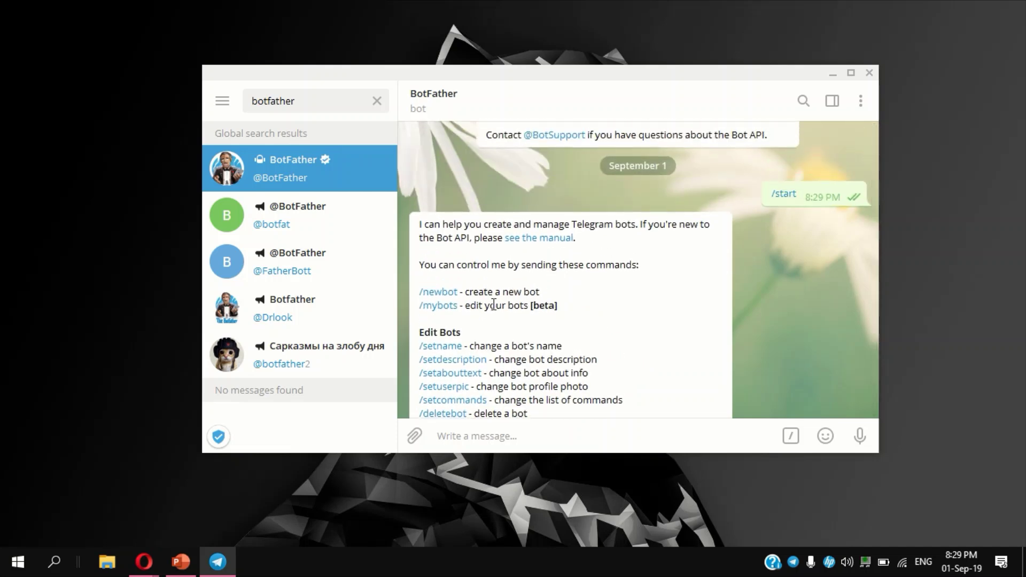
# - Use /newbot to create 'Dignited Fandom' with username dignitedfanbot and copy its API token
pyautogui.click(438, 293)
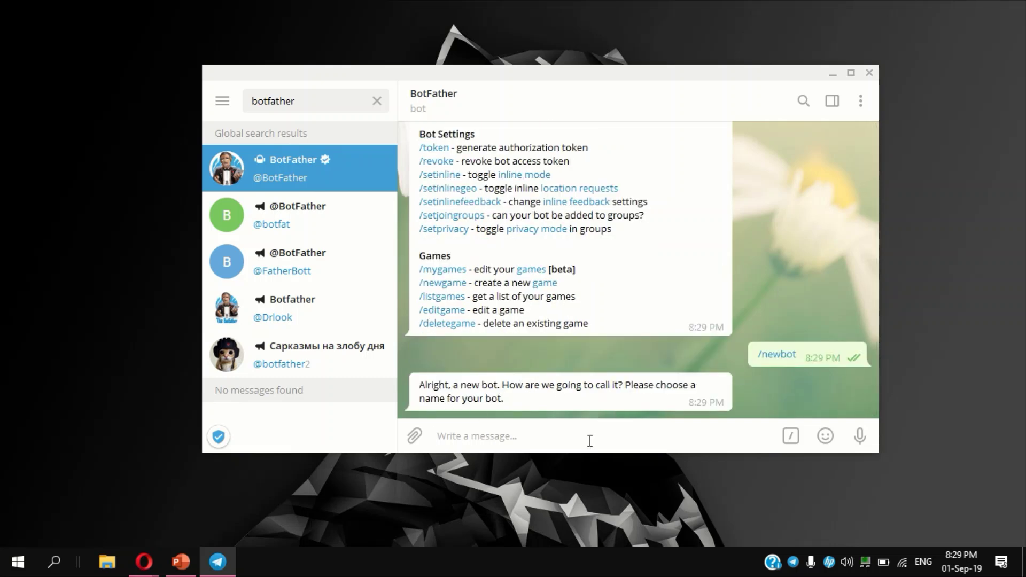
pyautogui.write('Dignited')
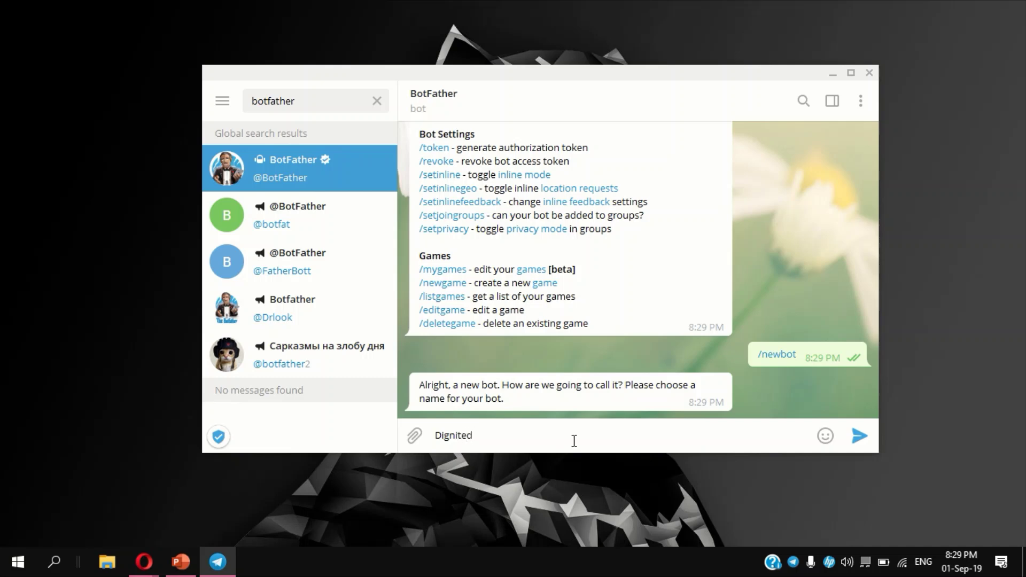
pyautogui.write(' Fandom')
pyautogui.press('Return')
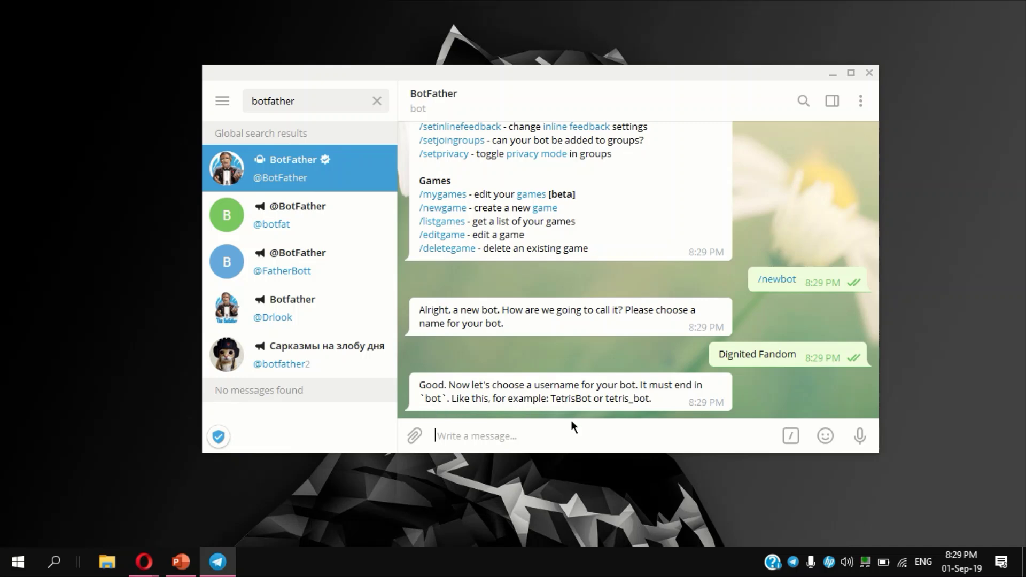
pyautogui.write('dignited')
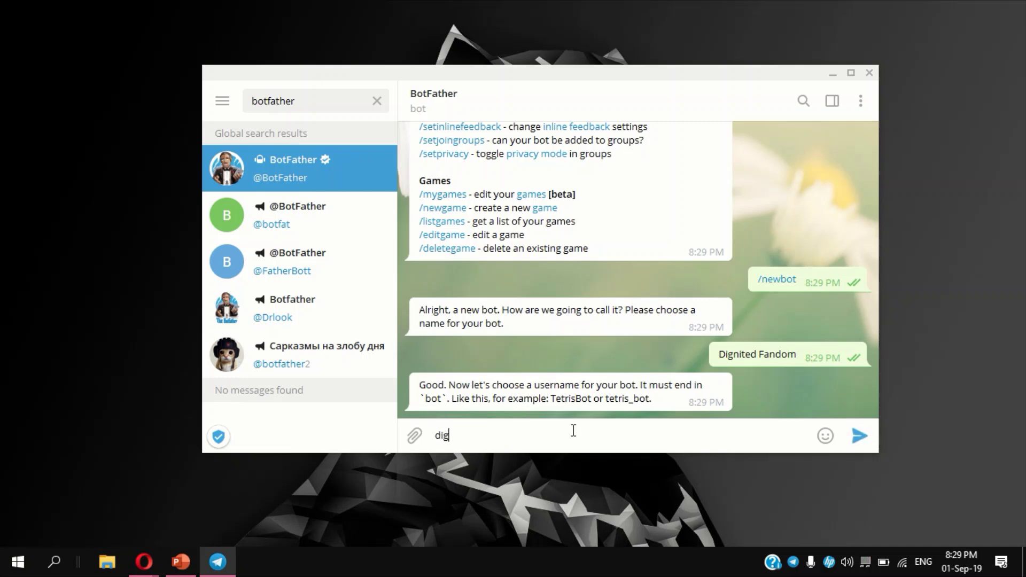
pyautogui.write('fan')
pyautogui.write('bot')
pyautogui.press('Return')
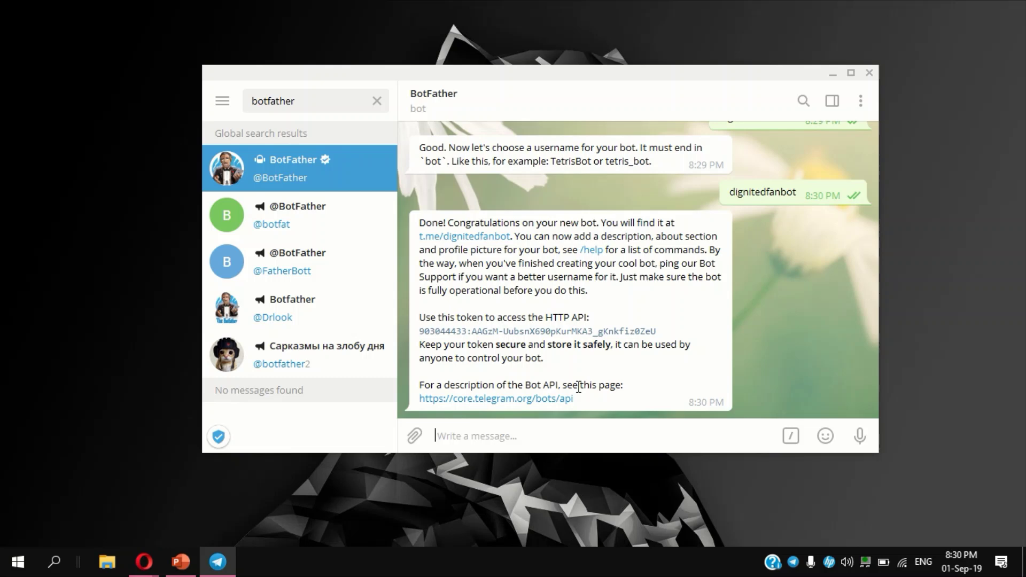
pyautogui.moveTo(419, 332); pyautogui.dragTo(675, 331)
pyautogui.hotkey('ctrl', 'c')
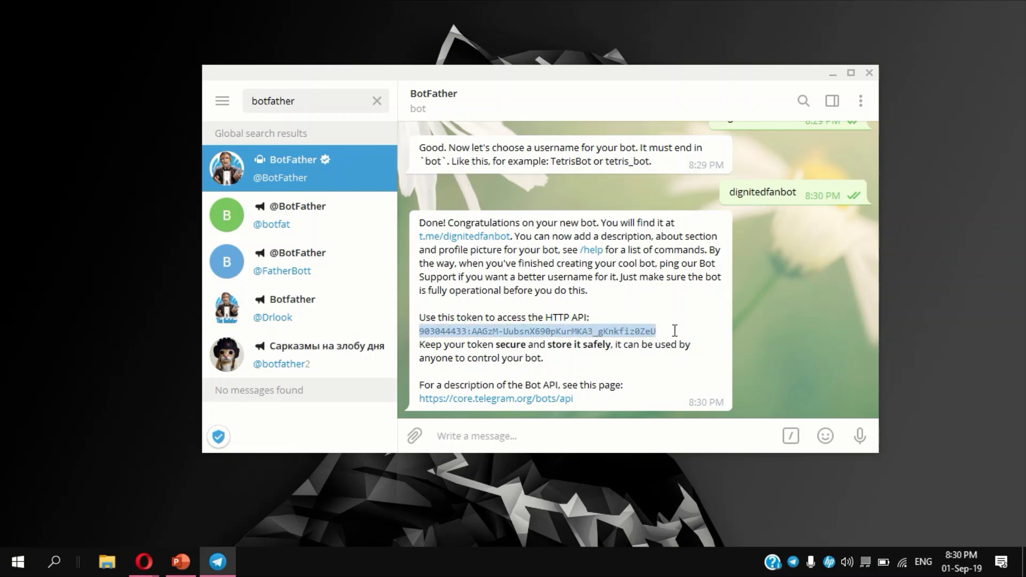
pyautogui.click(672, 313)
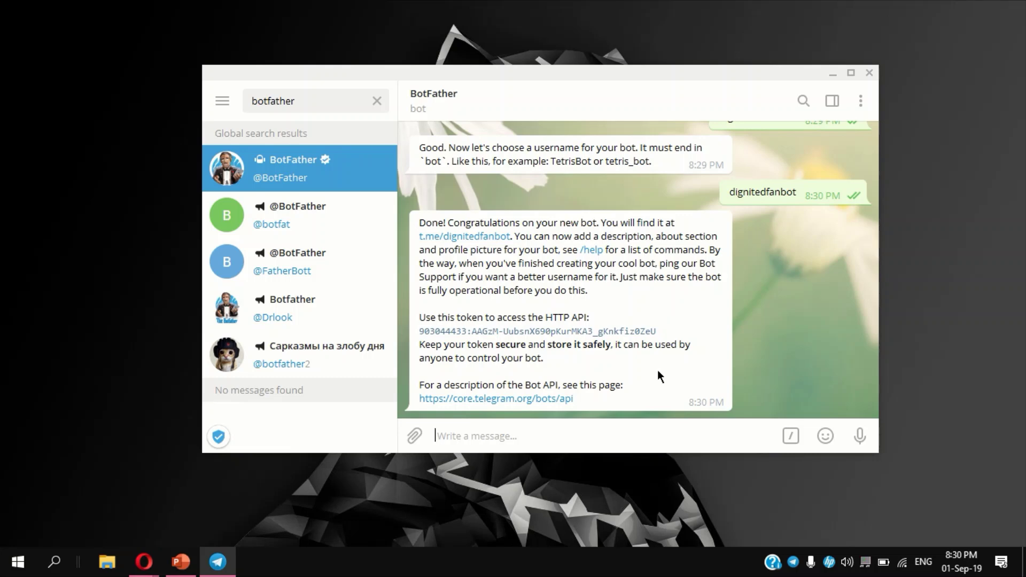
# - Search for manybot, open and start the Manybot chat, then clear the search
pyautogui.click(377, 101)
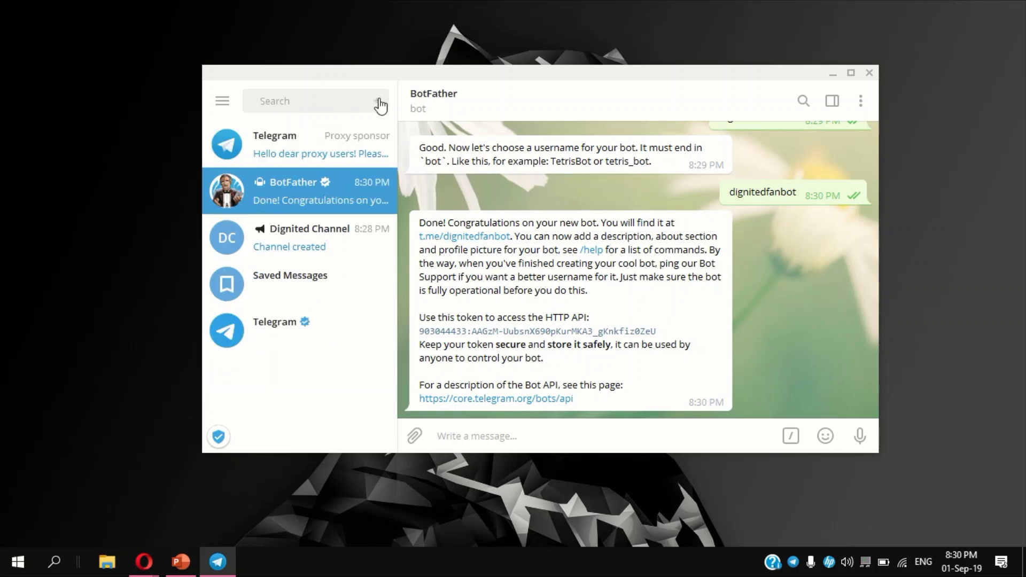
pyautogui.click(325, 100)
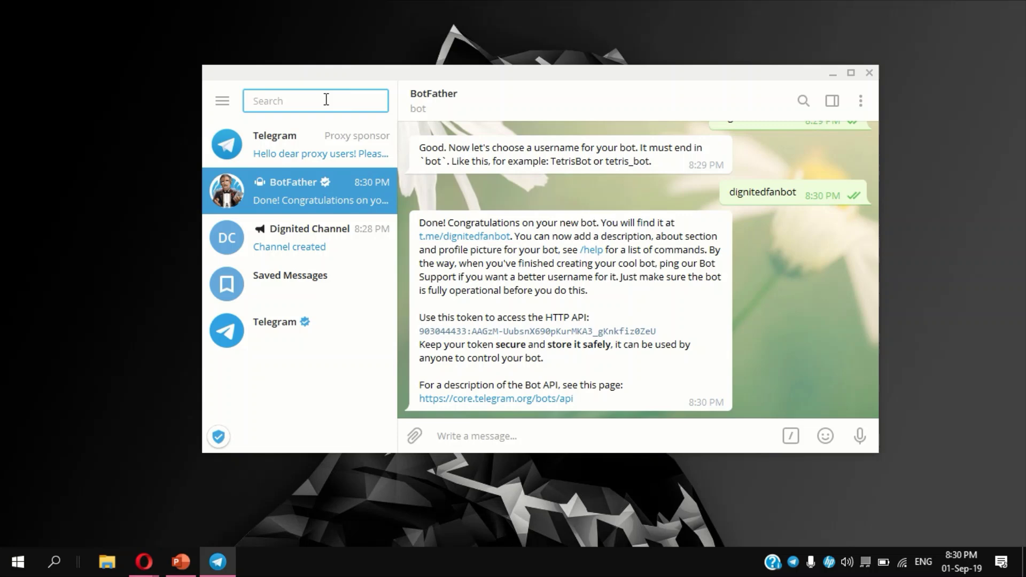
pyautogui.write('manybo')
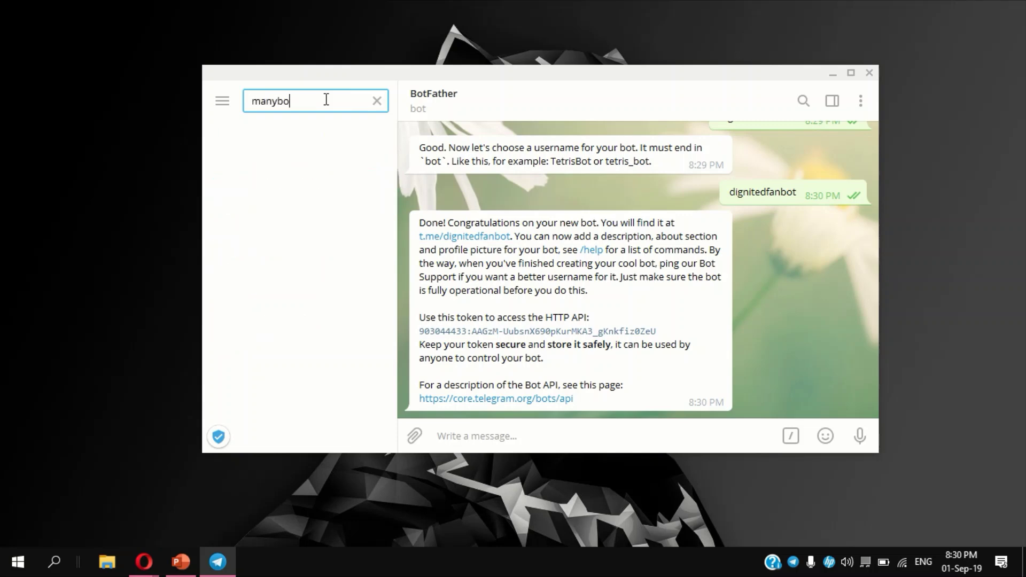
pyautogui.write('t')
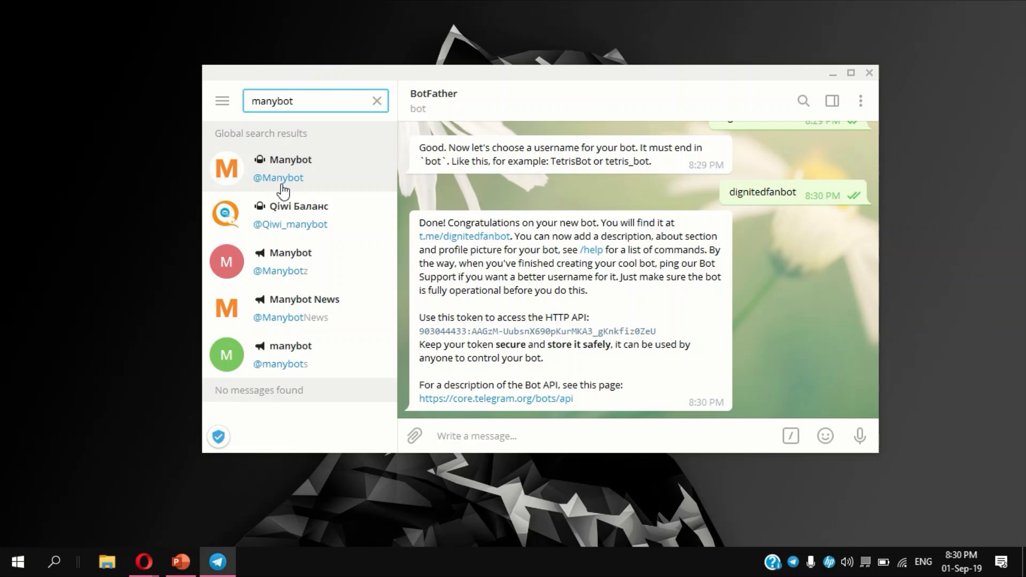
pyautogui.click(283, 188)
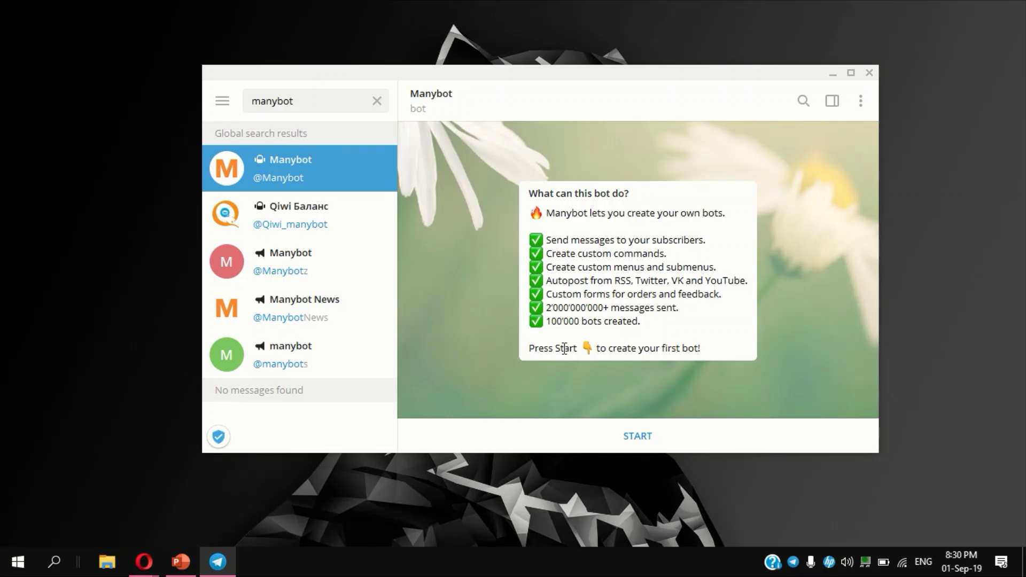
pyautogui.click(578, 446)
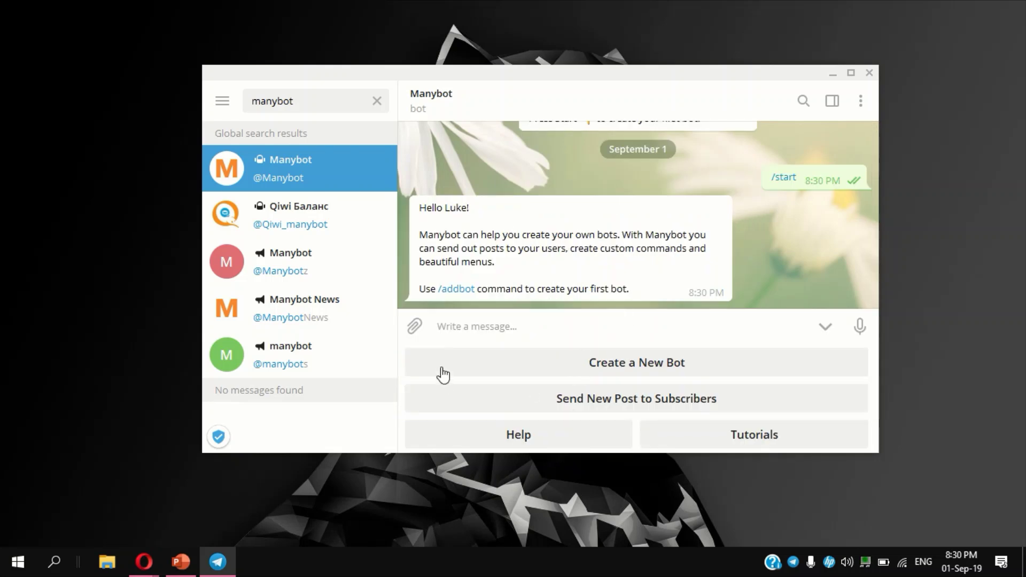
pyautogui.click(378, 102)
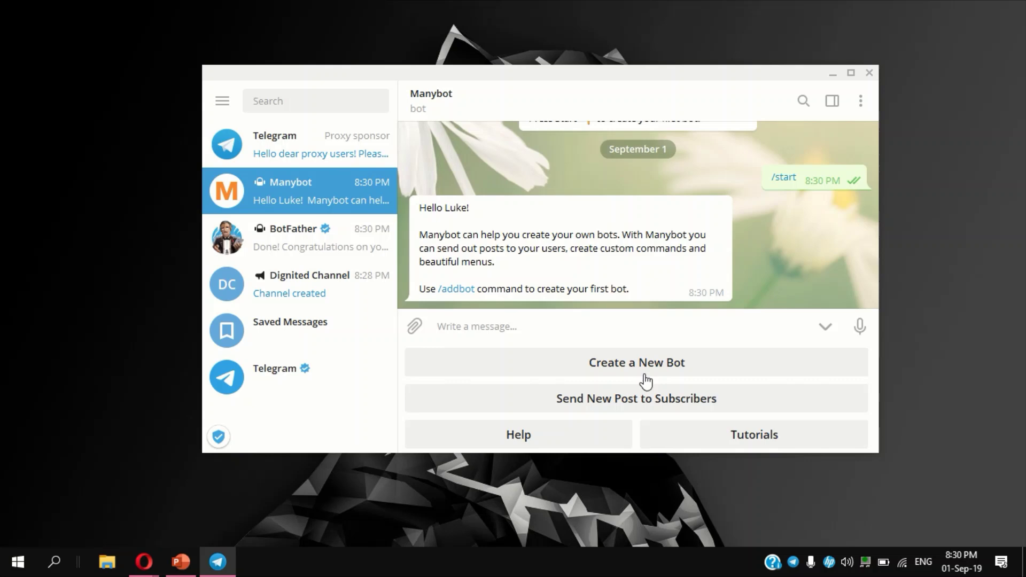
# - Create a new bot in Manybot by pasting the dignitedfanbot API token and skipping the description
pyautogui.click(550, 368)
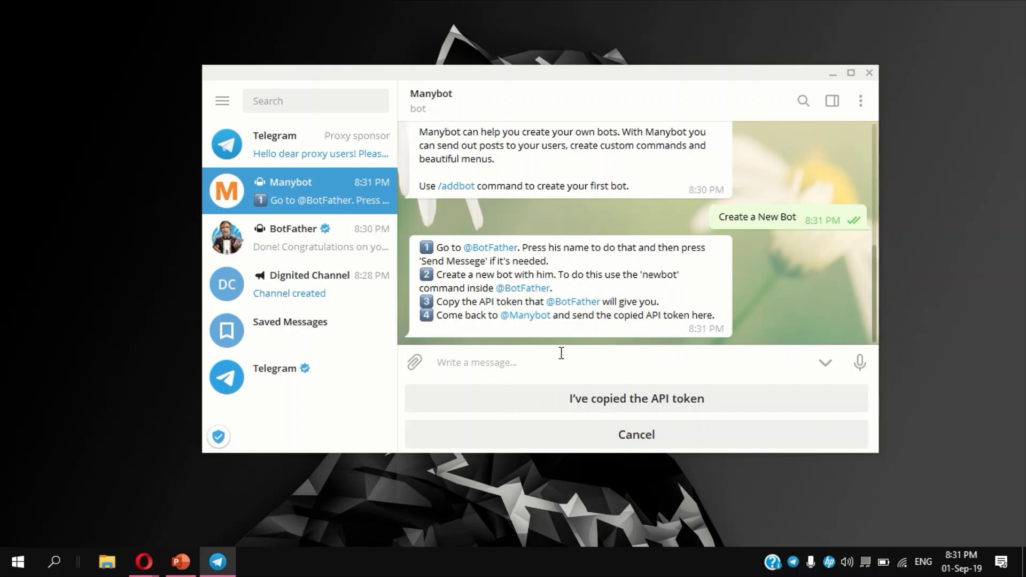
pyautogui.click(554, 406)
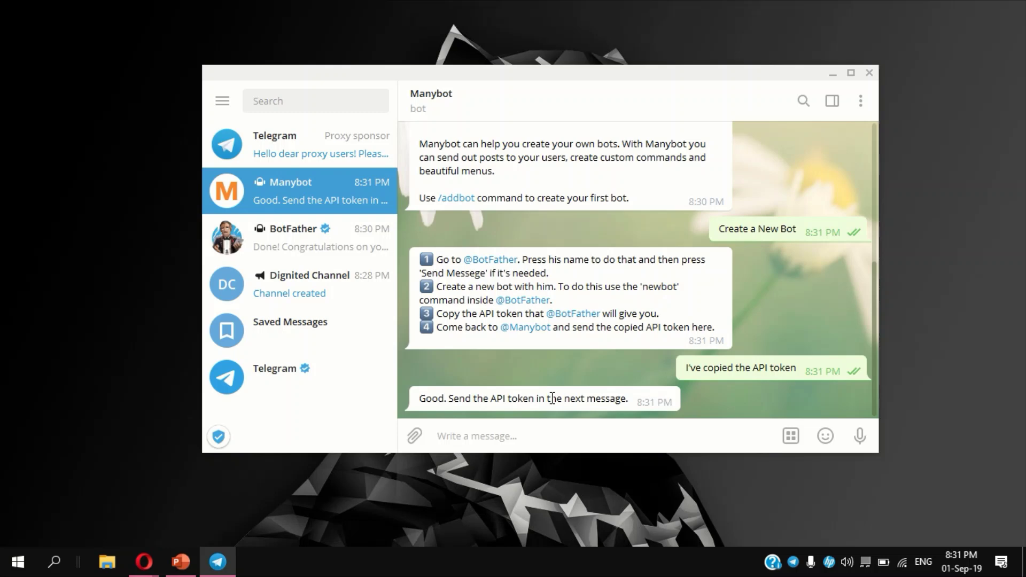
pyautogui.hotkey('ctrl', 'v')
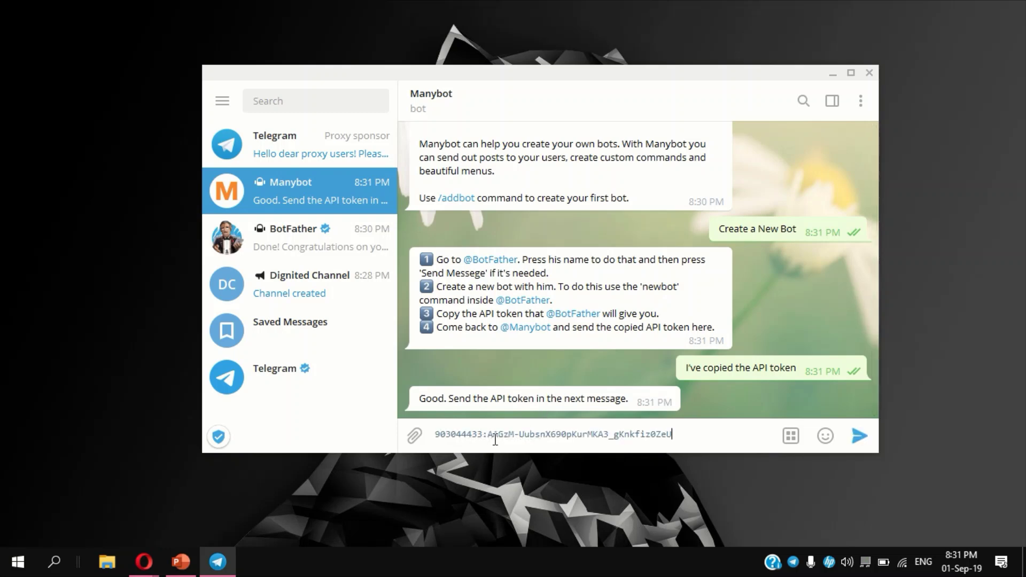
pyautogui.press('Return')
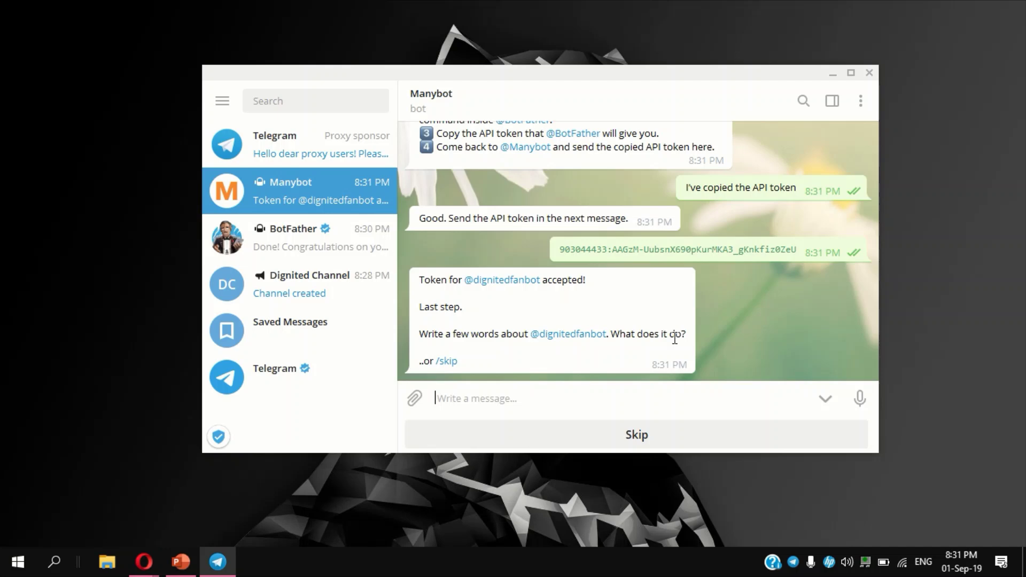
pyautogui.click(595, 442)
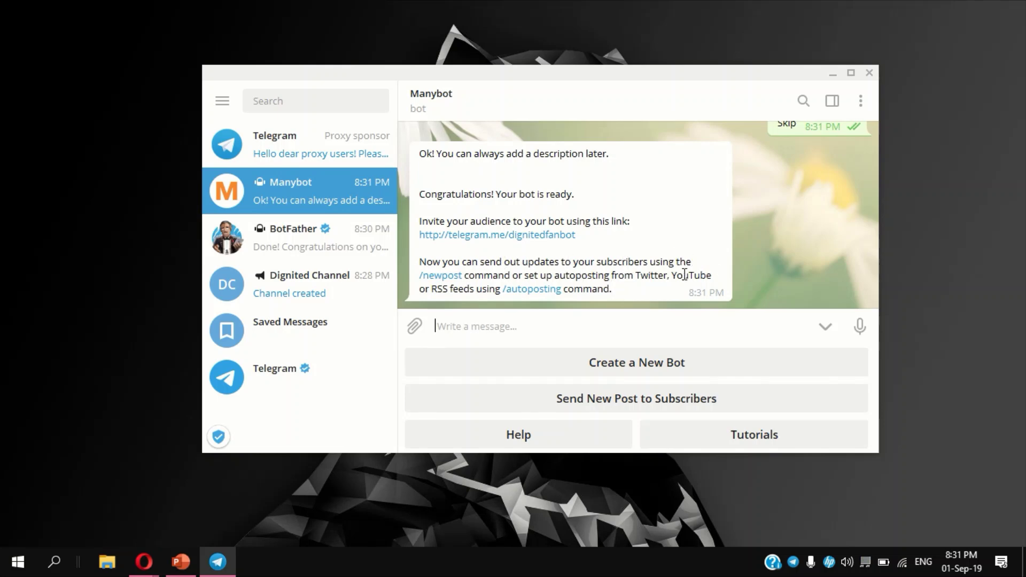
pyautogui.click(298, 305)
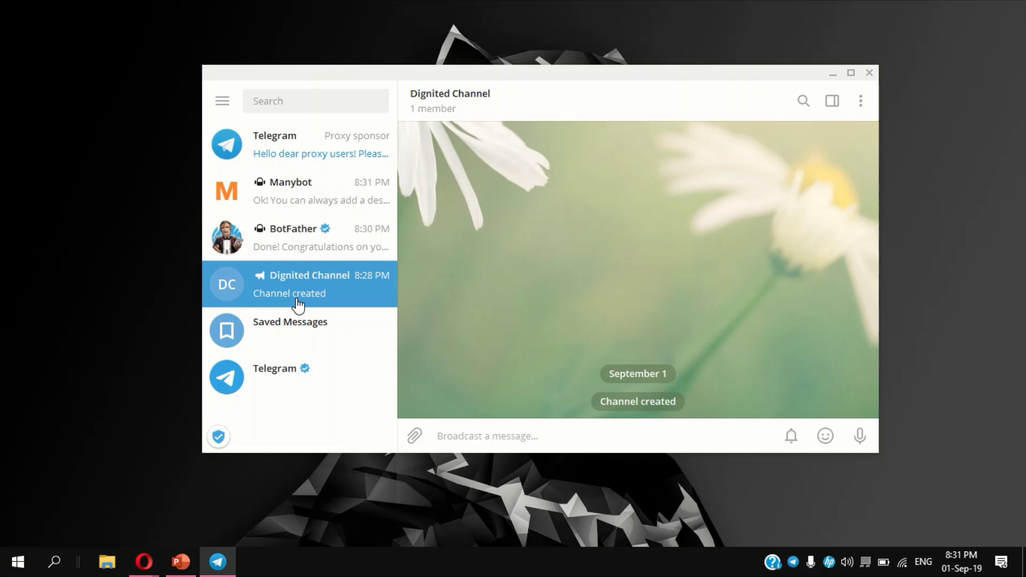
pyautogui.click(596, 90)
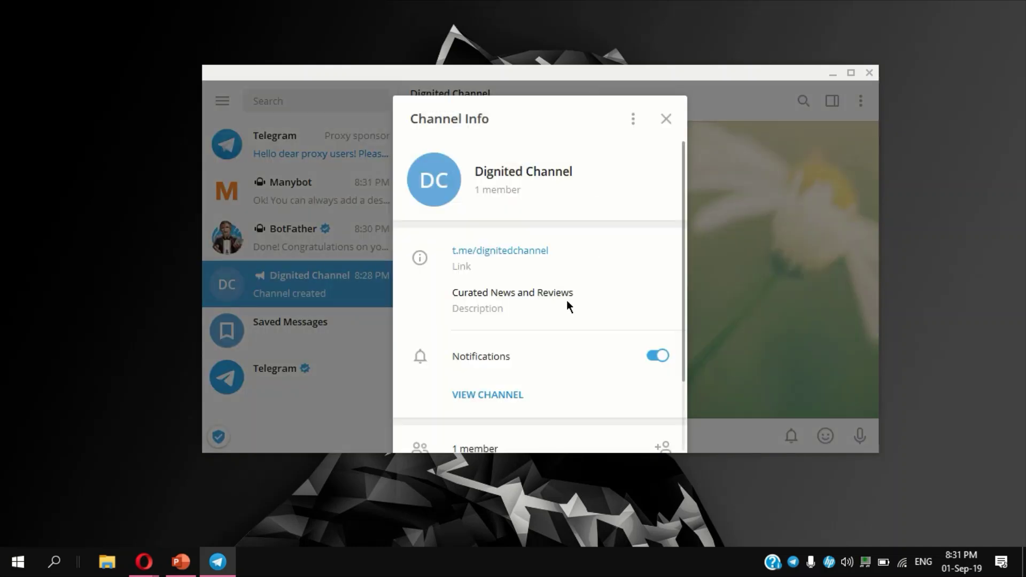
pyautogui.scroll(-2, 561, 309)
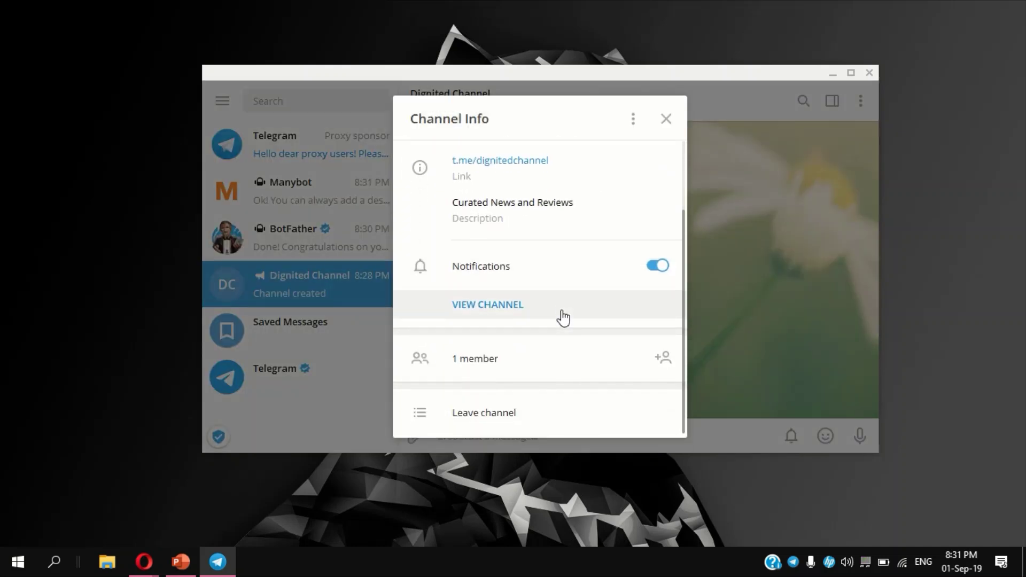
pyautogui.click(664, 358)
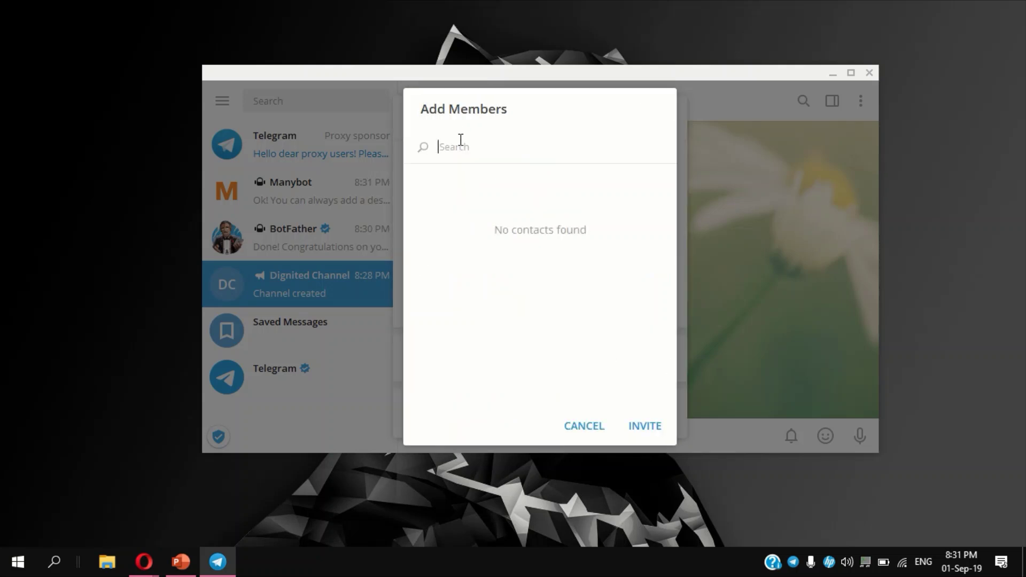
pyautogui.write('dignitedfan')
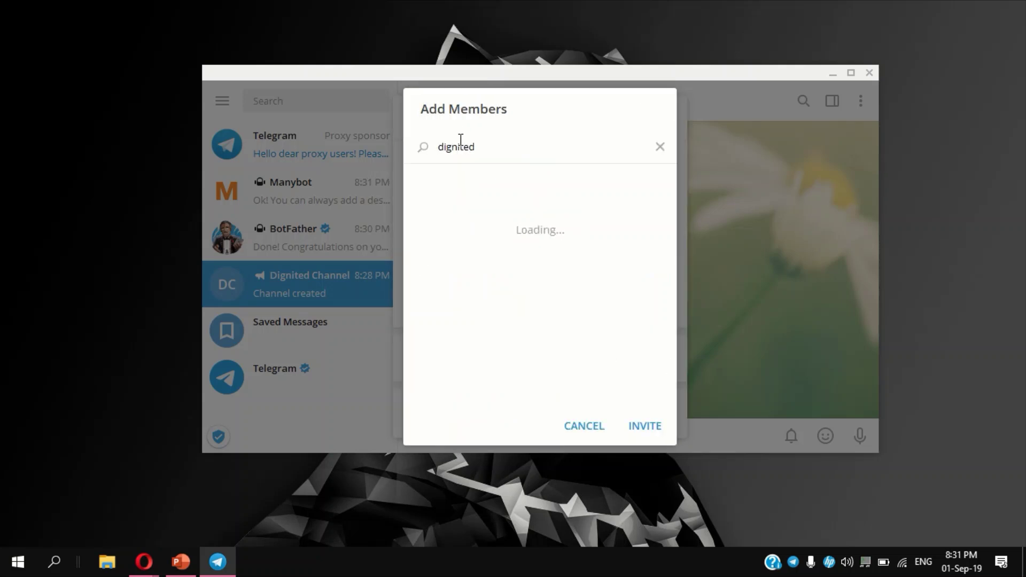
pyautogui.write('bot')
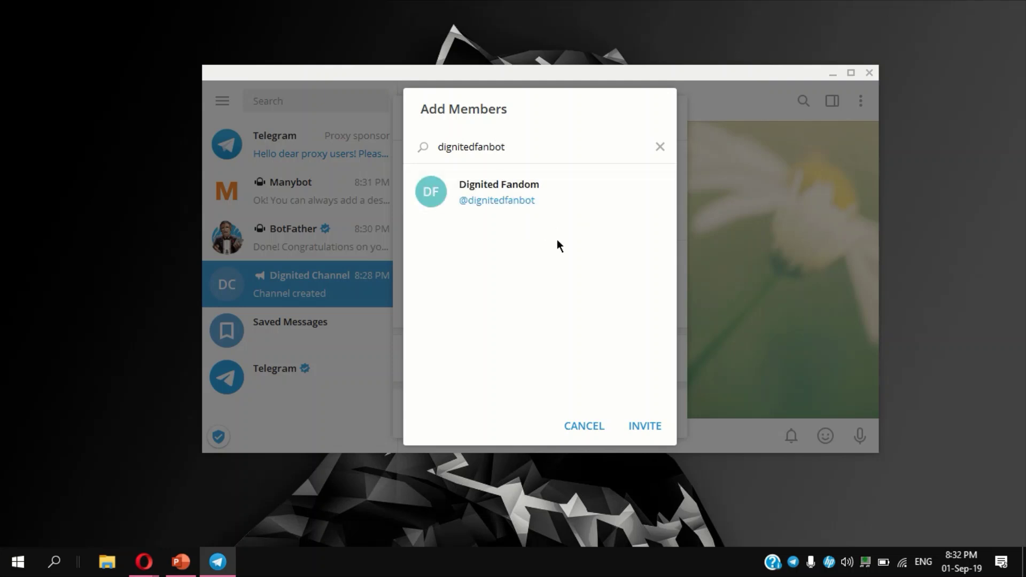
pyautogui.click(491, 198)
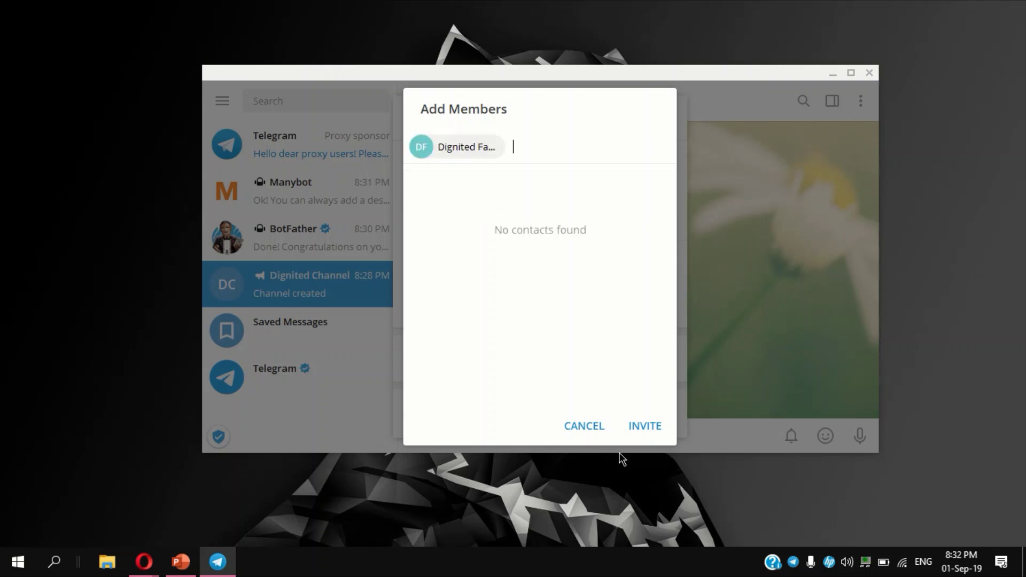
# - Invite the bot, save it as administrator with default rights, and close Channel Info
pyautogui.click(646, 426)
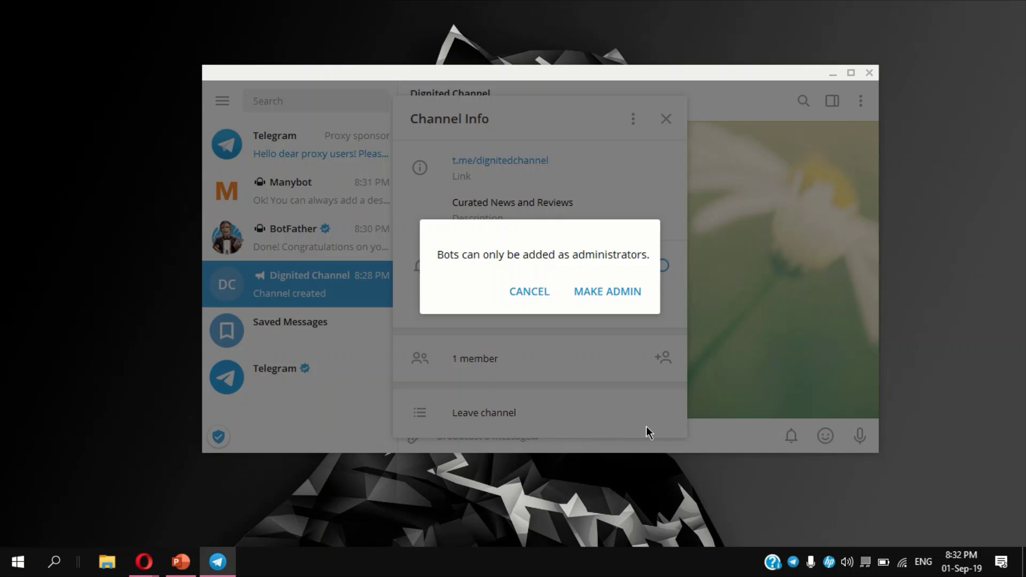
pyautogui.click(572, 304)
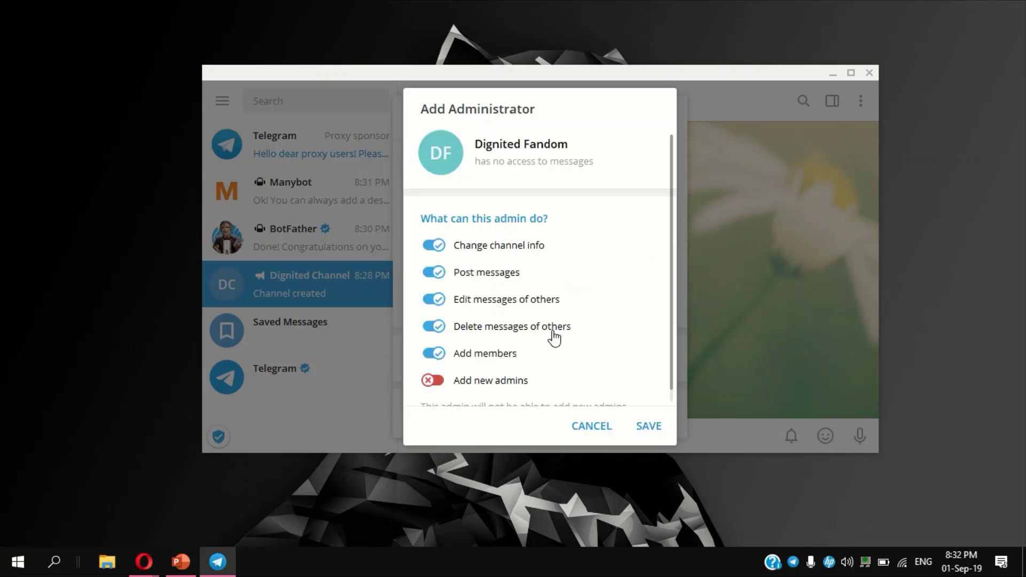
pyautogui.scroll(-1, 549, 333)
pyautogui.scroll(1, 550, 338)
pyautogui.scroll(-1, 549, 338)
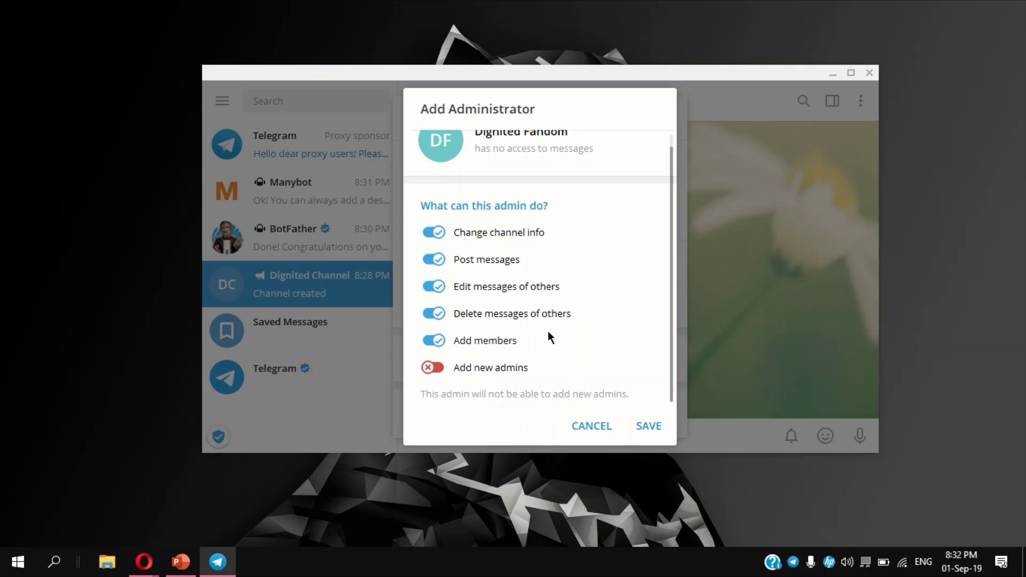
pyautogui.scroll(1, 548, 333)
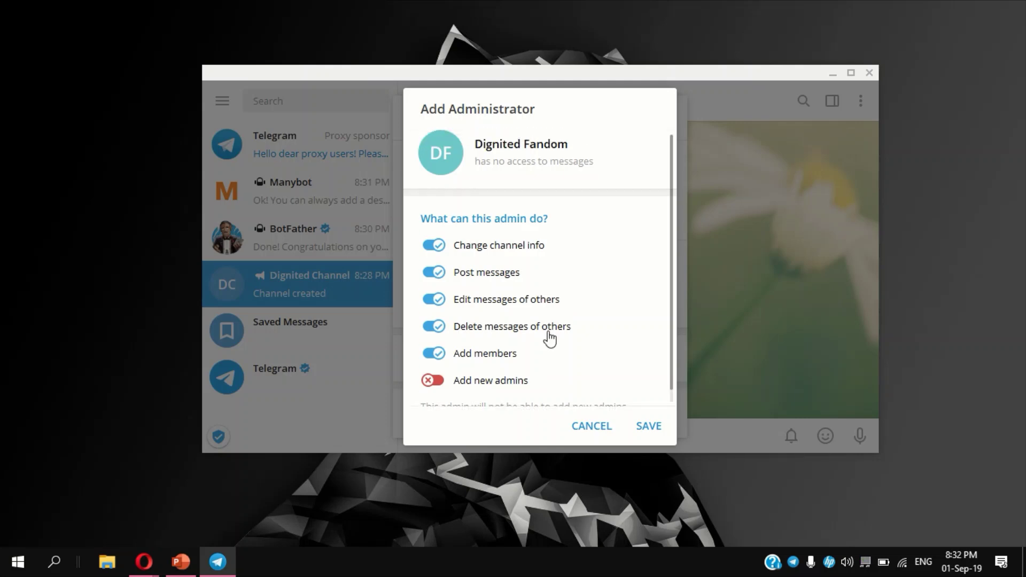
pyautogui.click(649, 427)
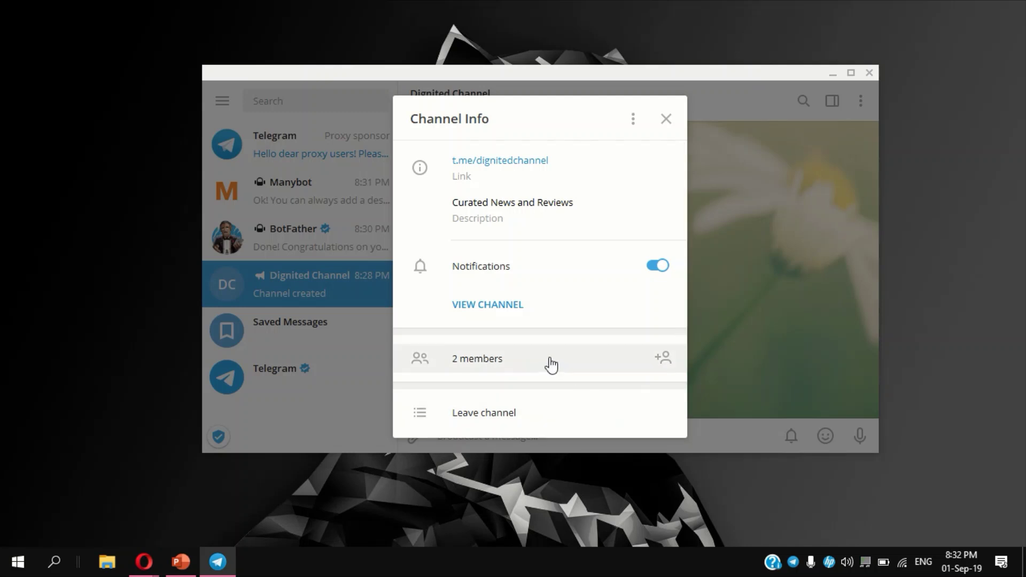
pyautogui.scroll(2, 552, 365)
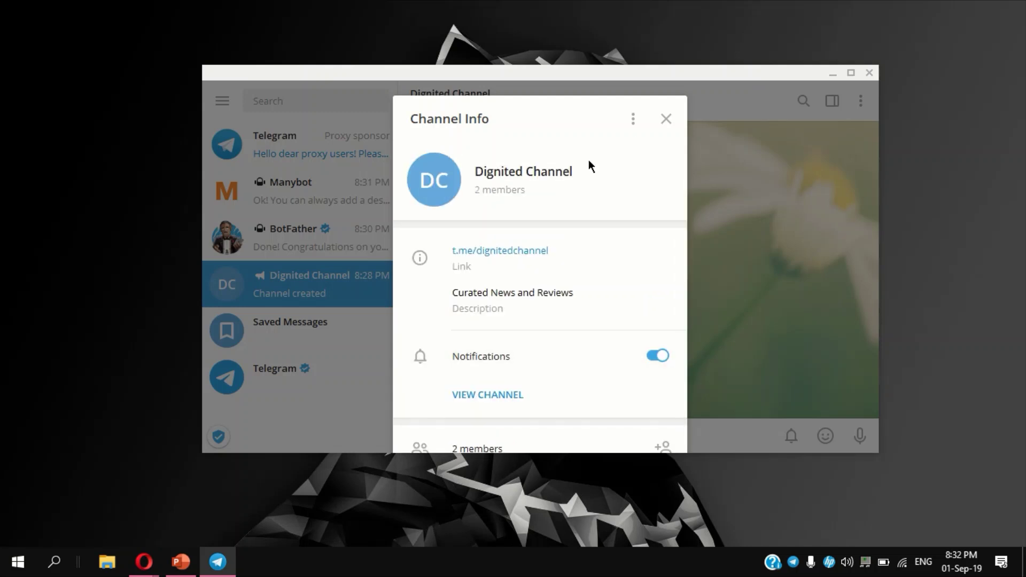
pyautogui.click(663, 120)
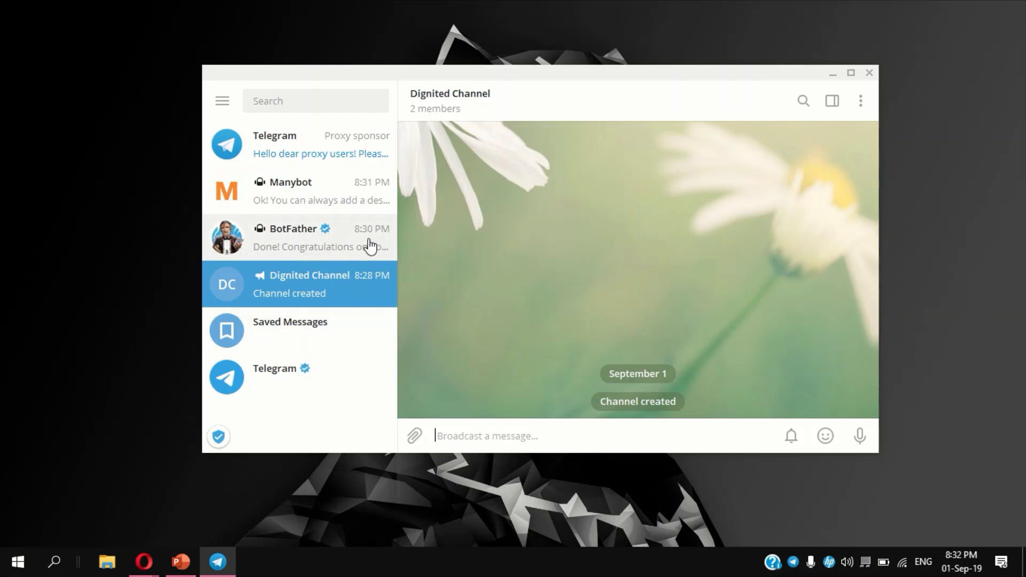
pyautogui.click(297, 206)
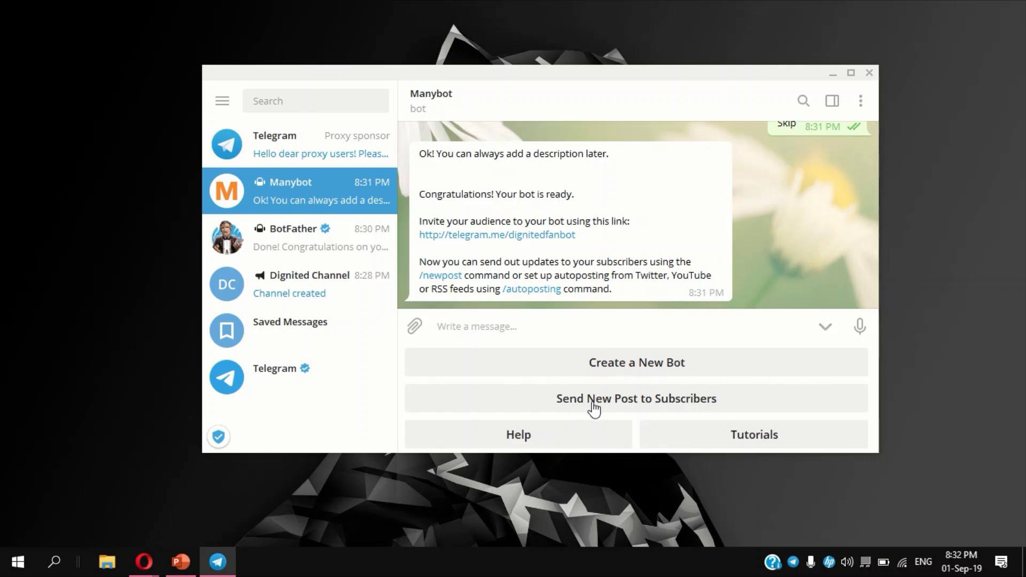
pyautogui.click(732, 399)
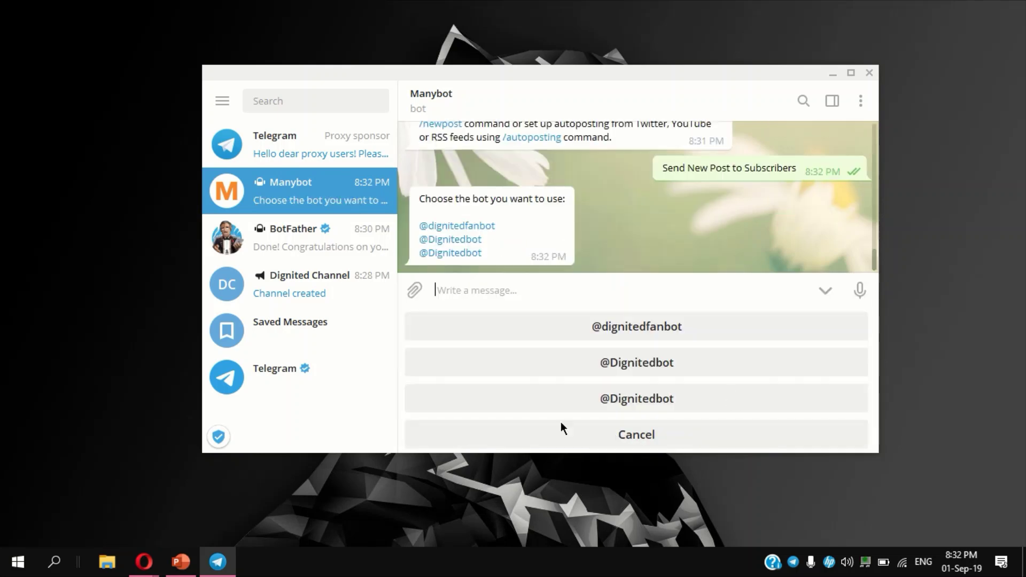
pyautogui.click(701, 334)
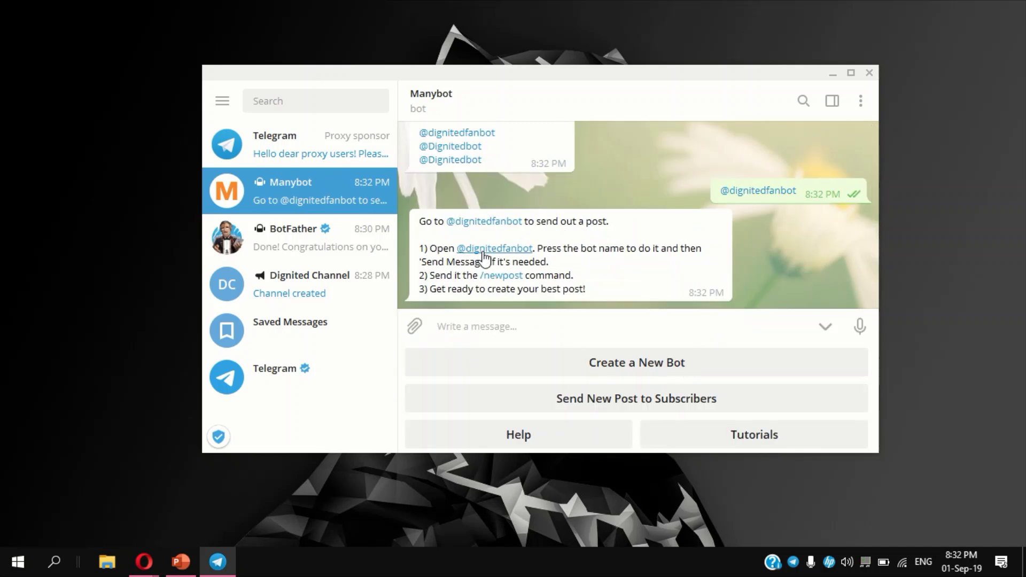
pyautogui.click(505, 250)
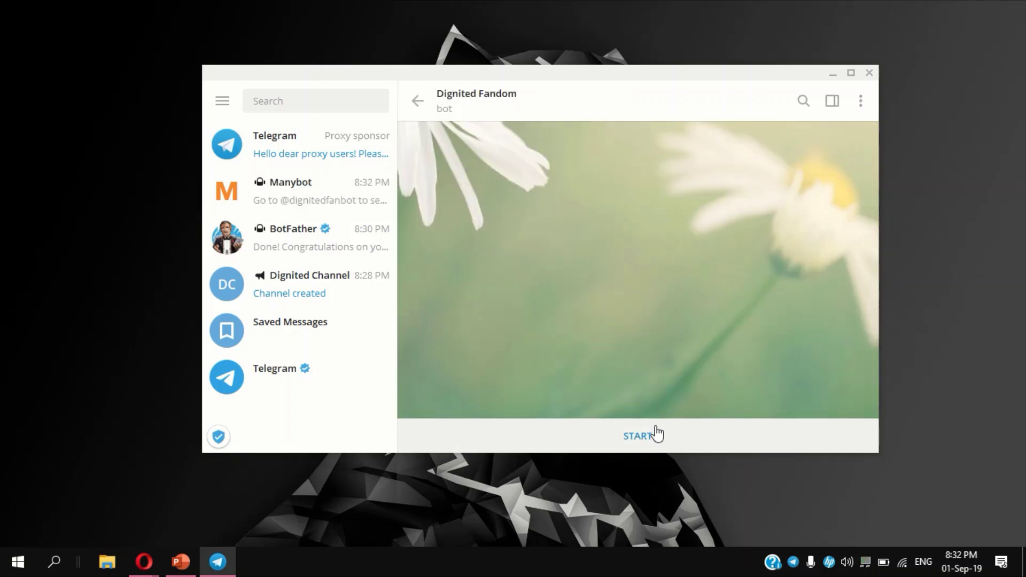
# - Start the Dignited Fandom bot and scroll through its help menu of posting and settings commands
pyautogui.click(656, 434)
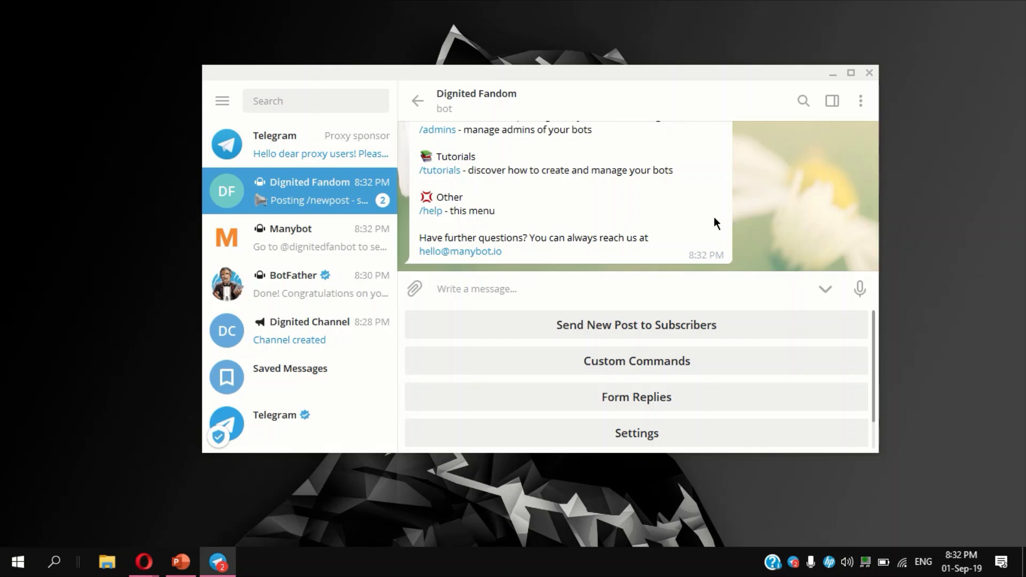
pyautogui.scroll(8, 676, 215)
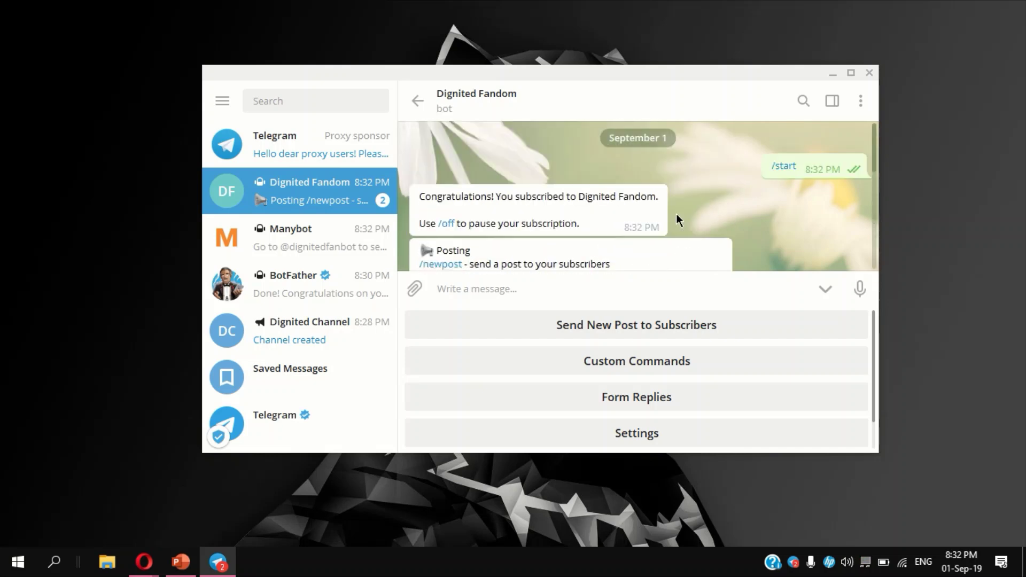
pyautogui.scroll(-3, 675, 213)
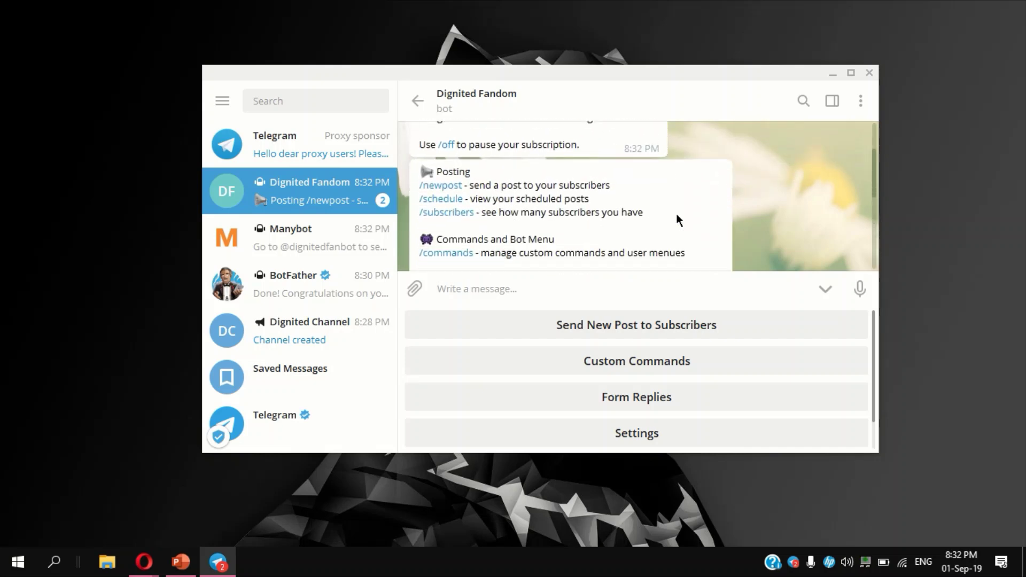
pyautogui.scroll(-1, 676, 213)
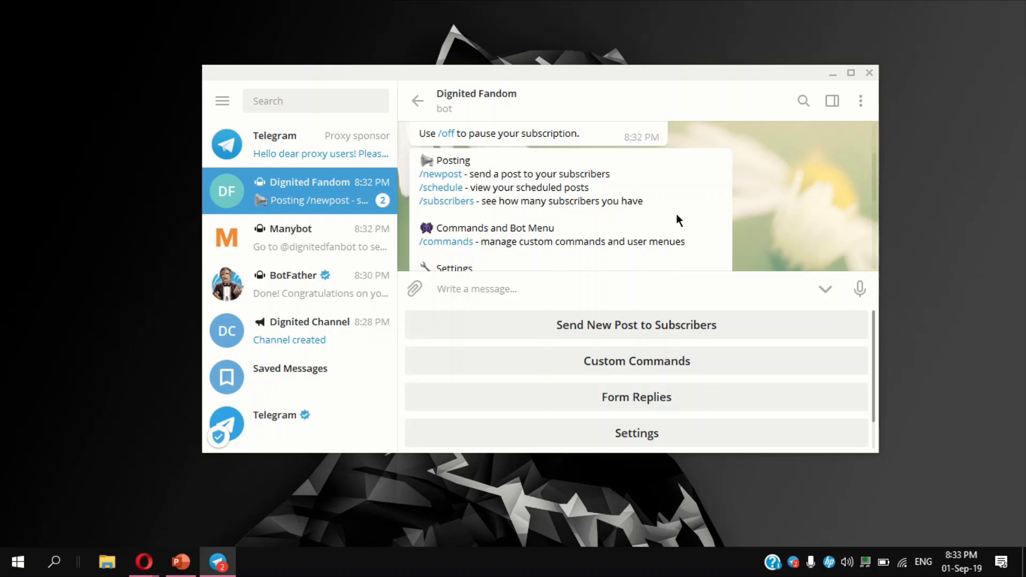
pyautogui.scroll(-1, 676, 215)
pyautogui.scroll(-1, 676, 216)
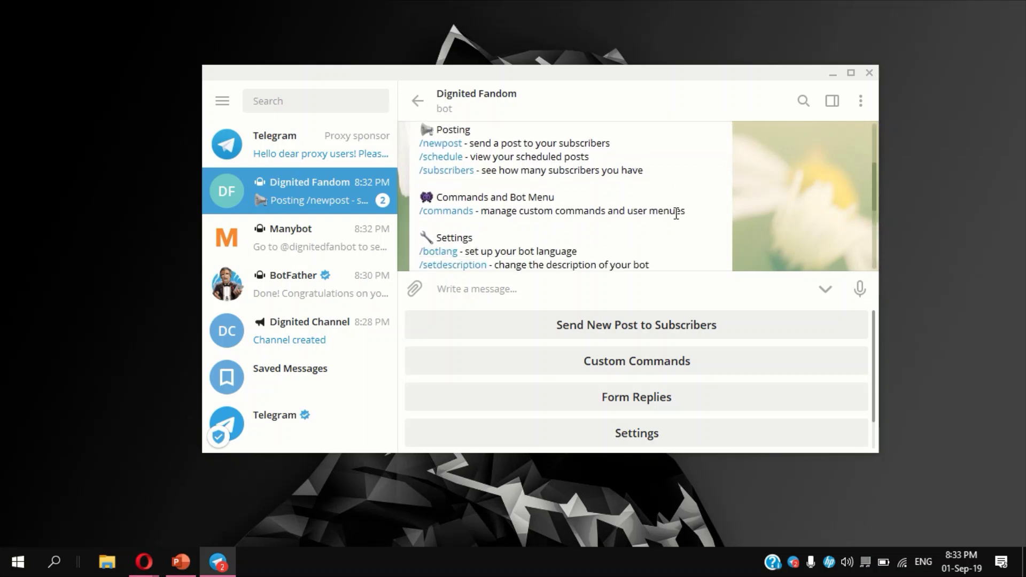
pyautogui.scroll(-4, 676, 213)
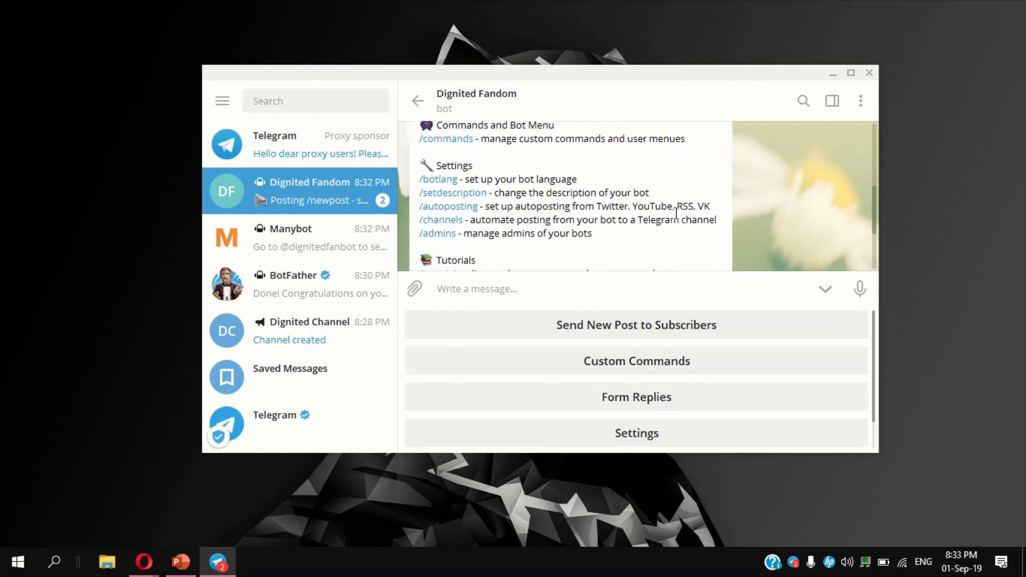
pyautogui.scroll(-1, 676, 215)
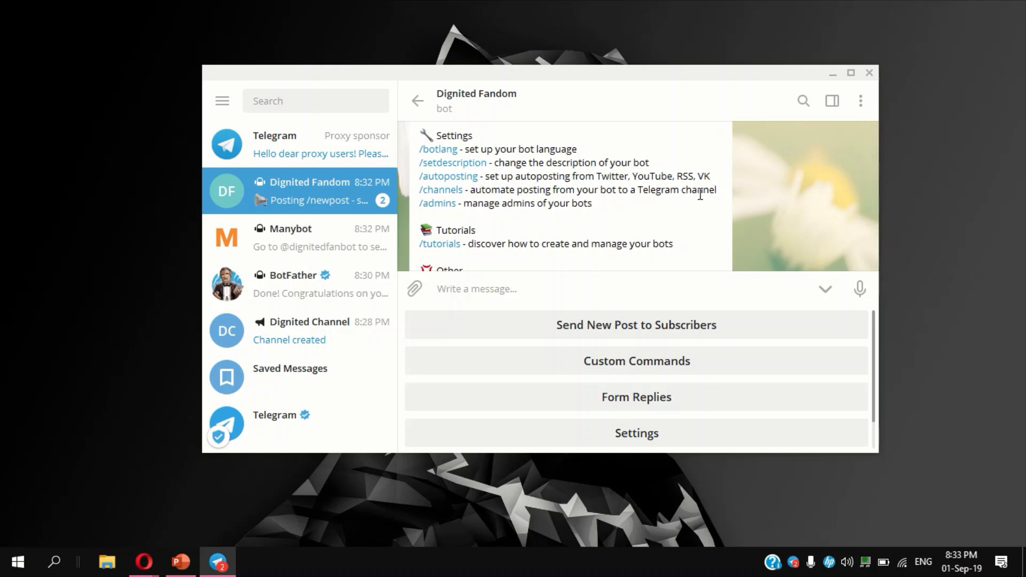
# - Choose the Dignited Fandom bot's channel-posting option and begin adding a channel
pyautogui.click(440, 191)
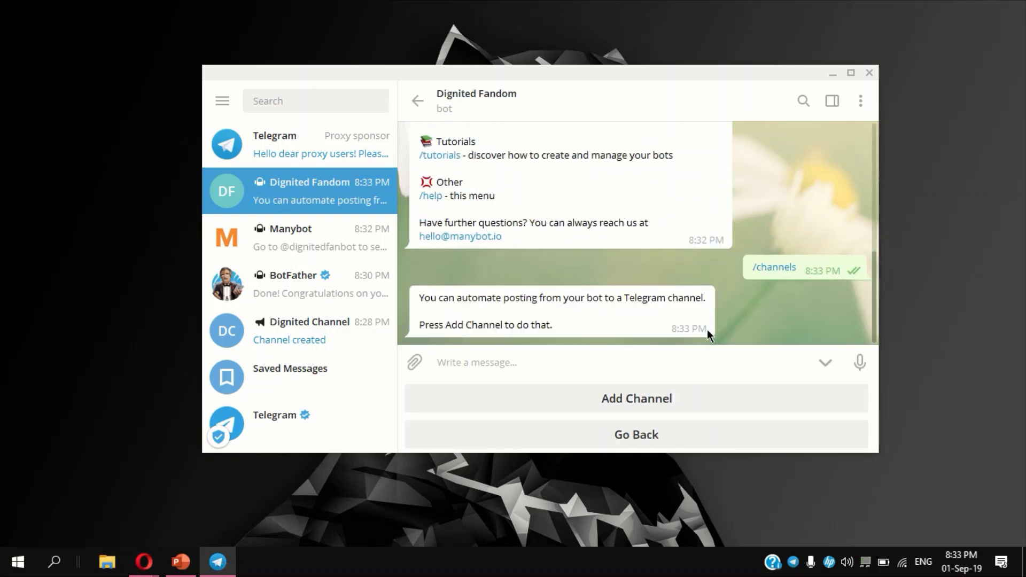
pyautogui.click(618, 411)
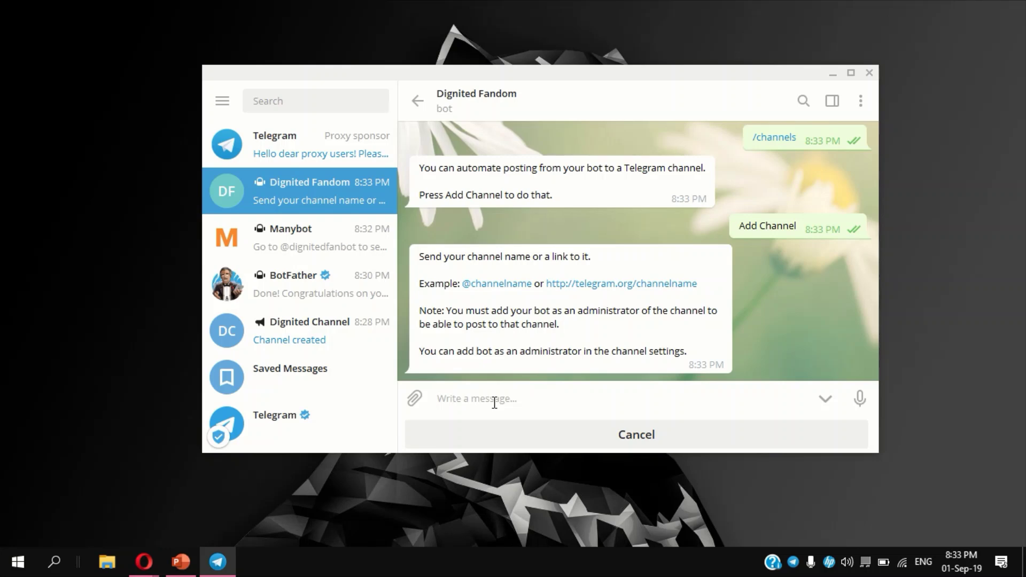
pyautogui.write('D')
pyautogui.press('BackSpace')
pyautogui.press('BackSpace')
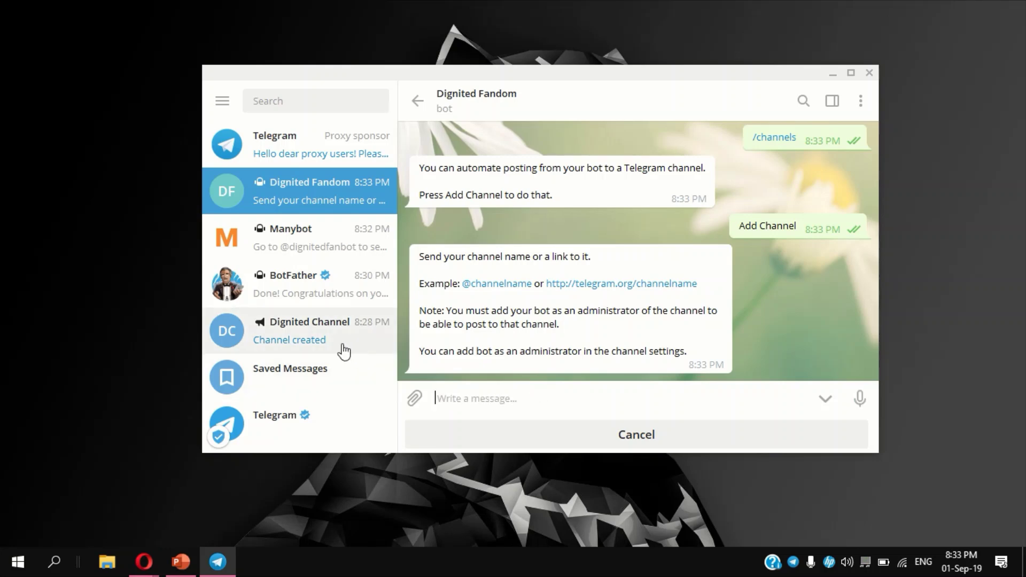
# - Copy the t.me/dignitedchannel link from Dignited Channel's info and send it to the bot
pyautogui.click(343, 351)
pyautogui.click(566, 110)
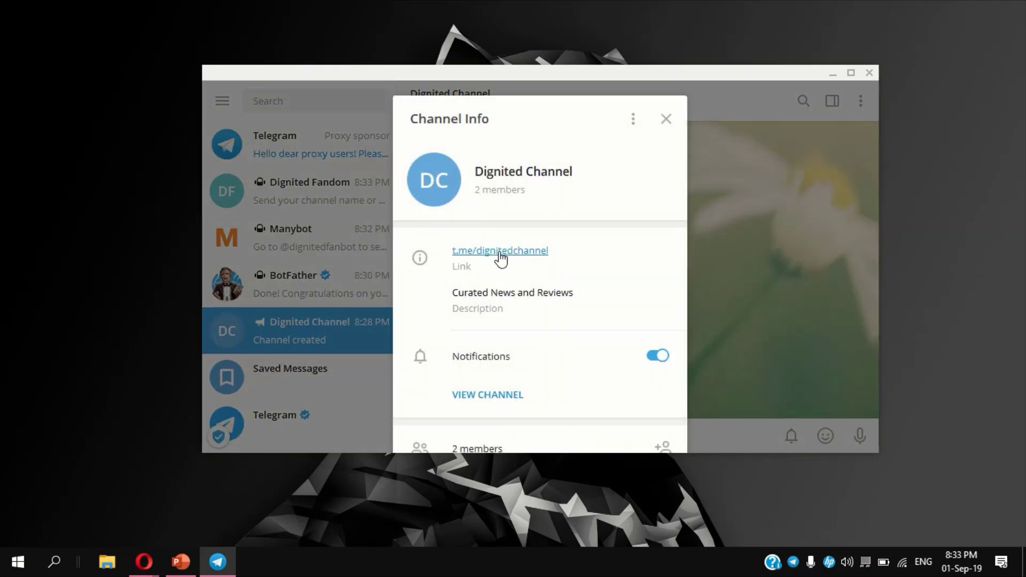
pyautogui.click(500, 259)
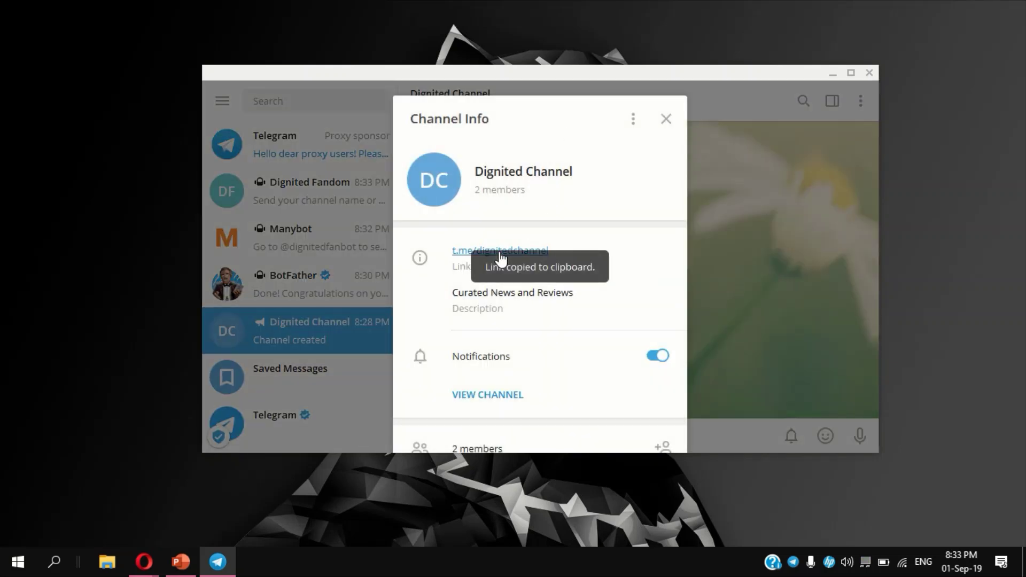
pyautogui.click(665, 118)
pyautogui.click(306, 211)
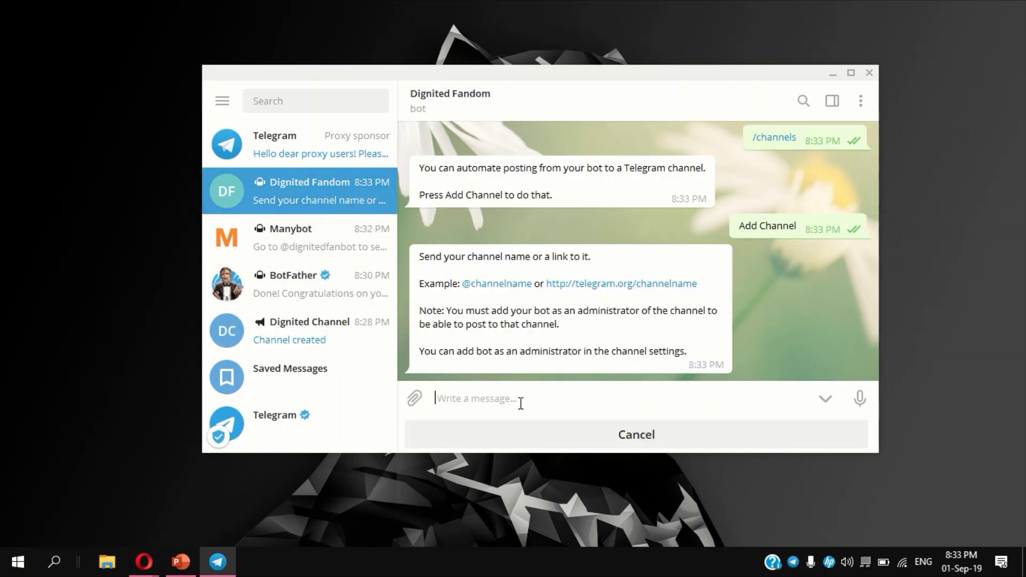
pyautogui.hotkey('ctrl', 'v')
pyautogui.press('Return')
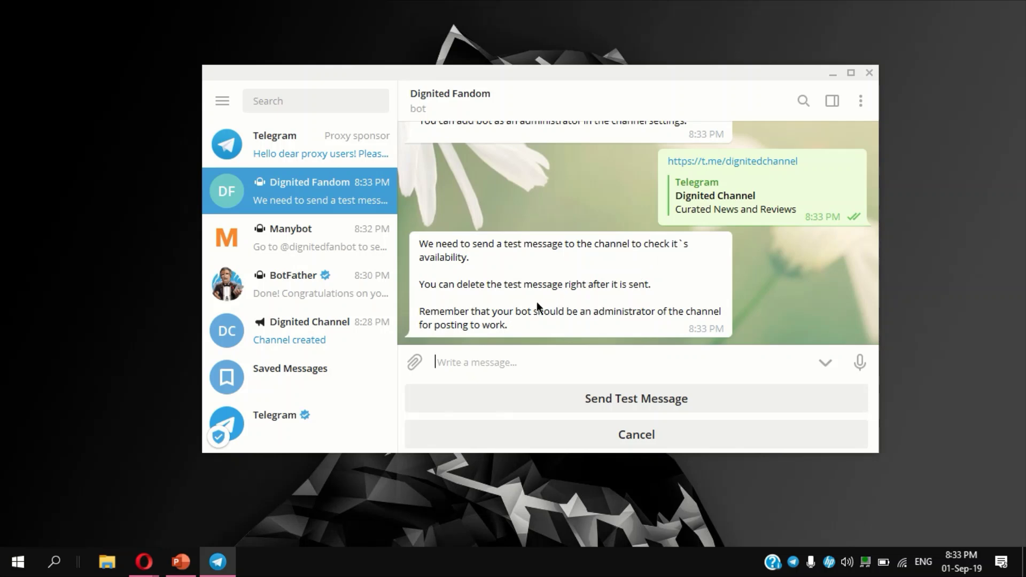
# - Send a test post to Dignited Channel, check it there, then return to the Dignited Fandom bot
pyautogui.click(541, 405)
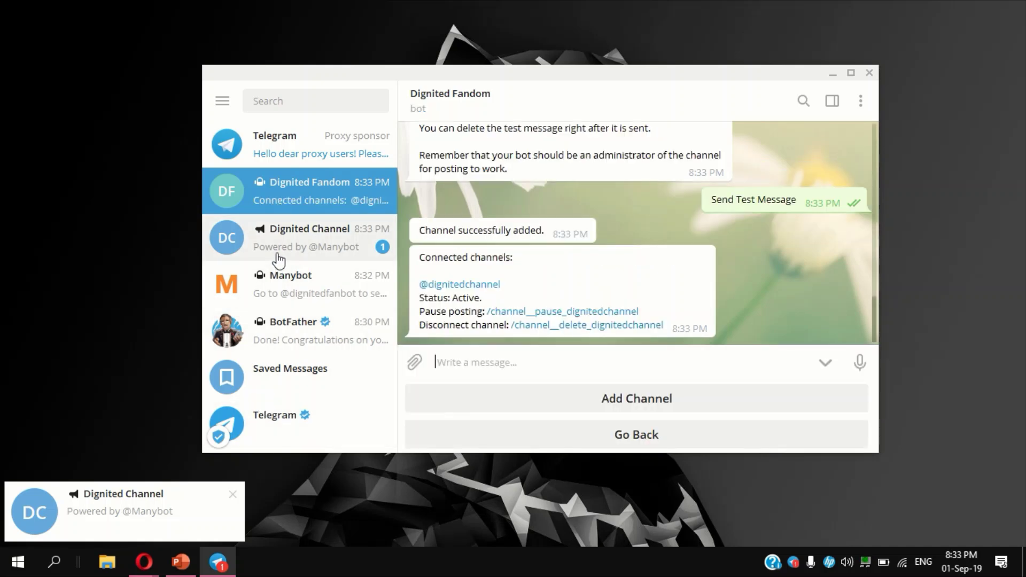
pyautogui.click(277, 257)
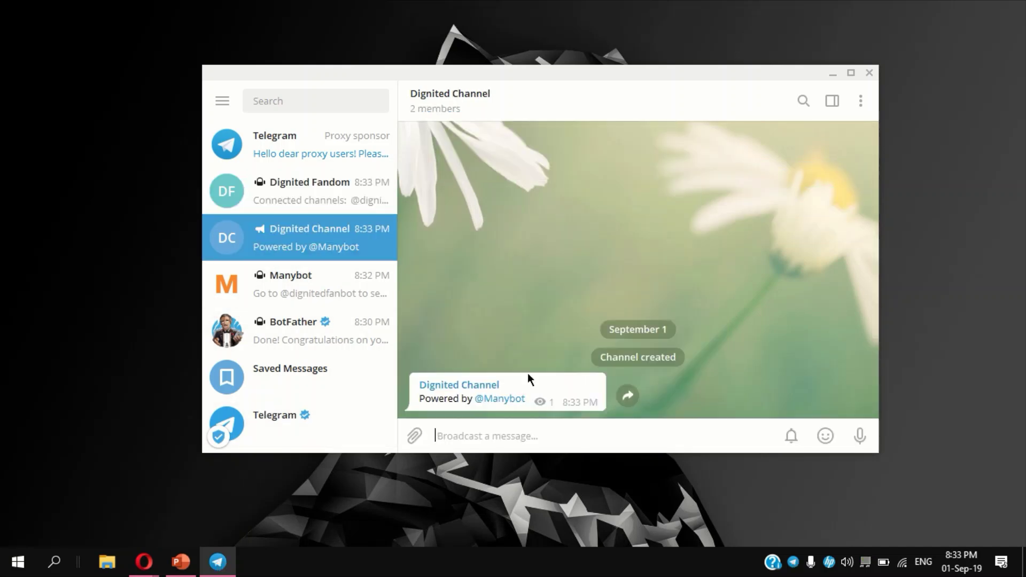
pyautogui.click(291, 201)
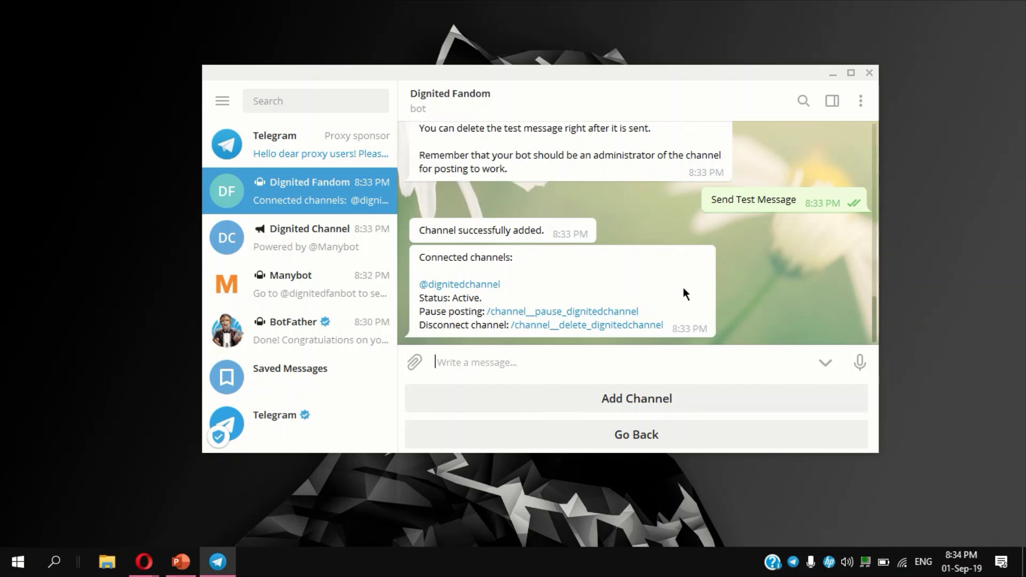
pyautogui.click(651, 431)
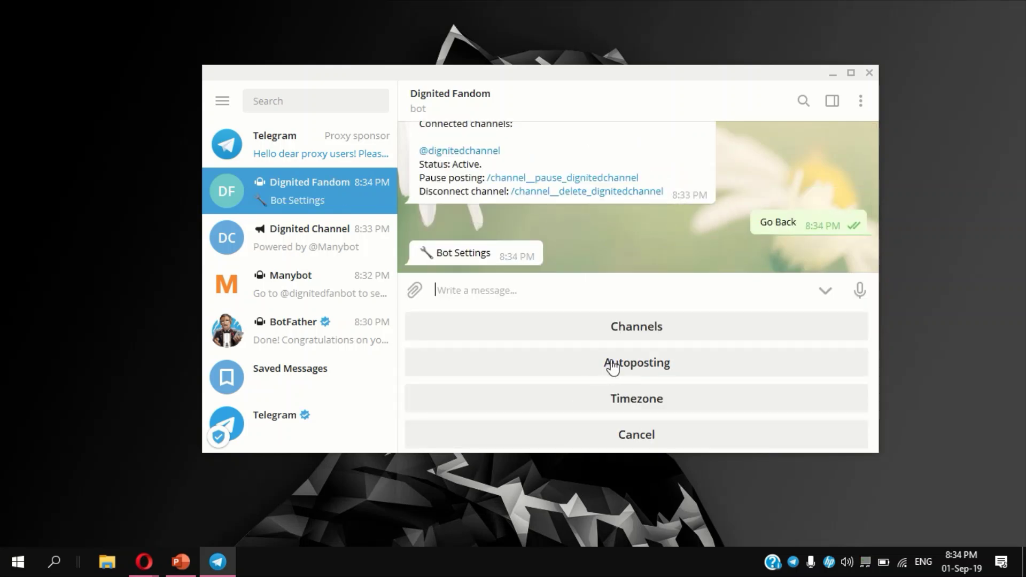
pyautogui.click(556, 368)
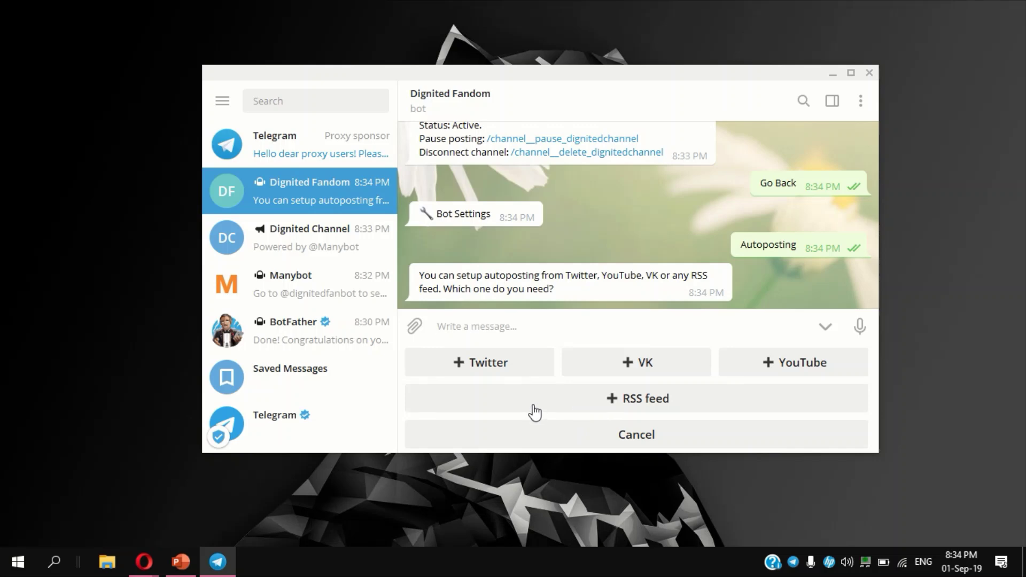
pyautogui.click(477, 374)
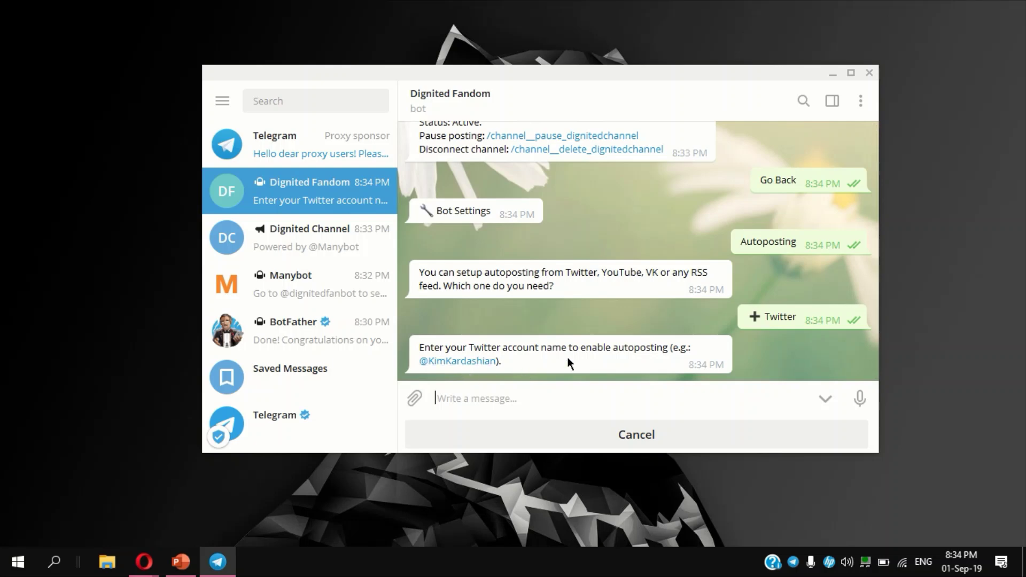
pyautogui.write('@d')
pyautogui.write('ignite')
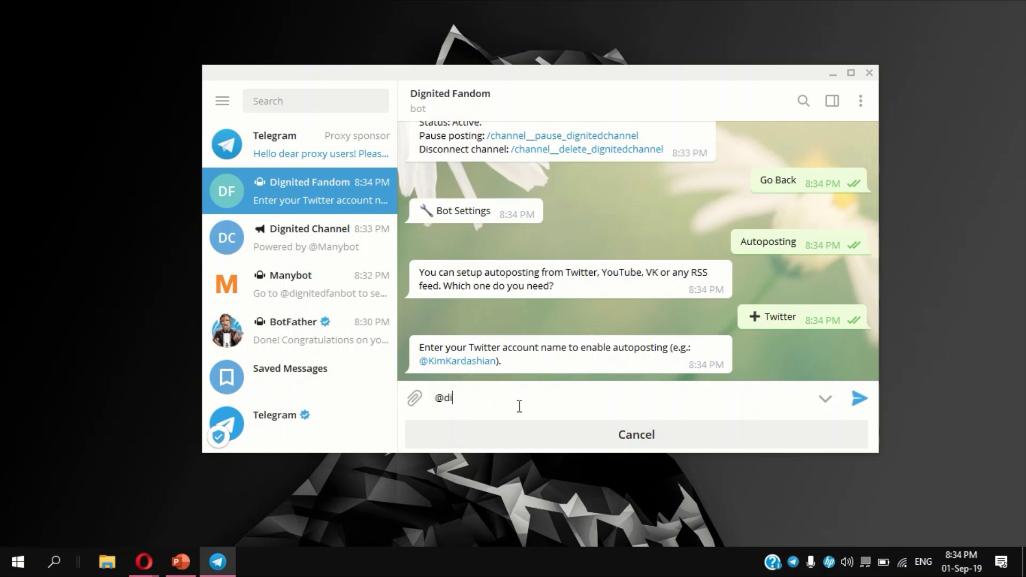
pyautogui.write('d')
pyautogui.press('Return')
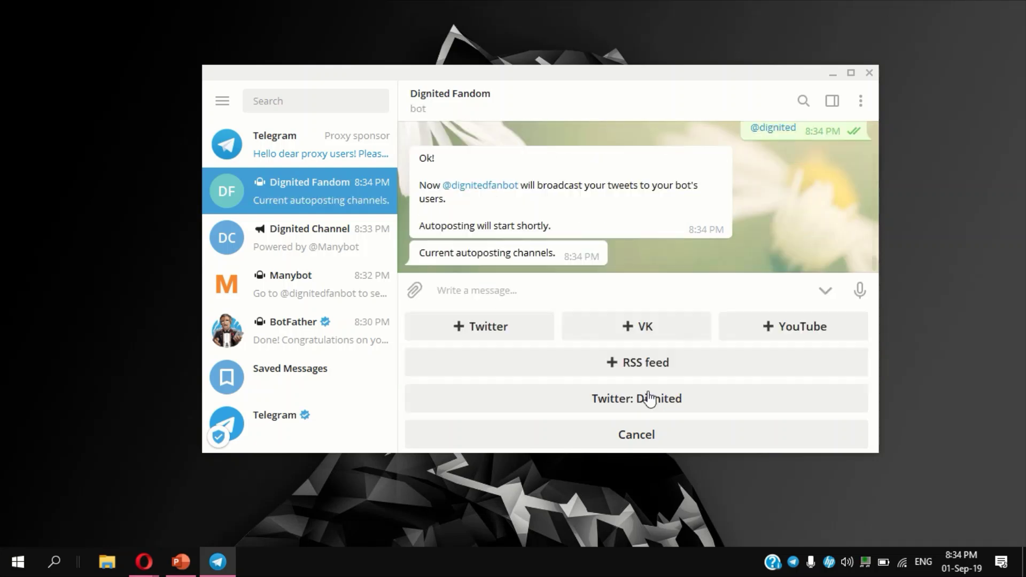
pyautogui.click(465, 336)
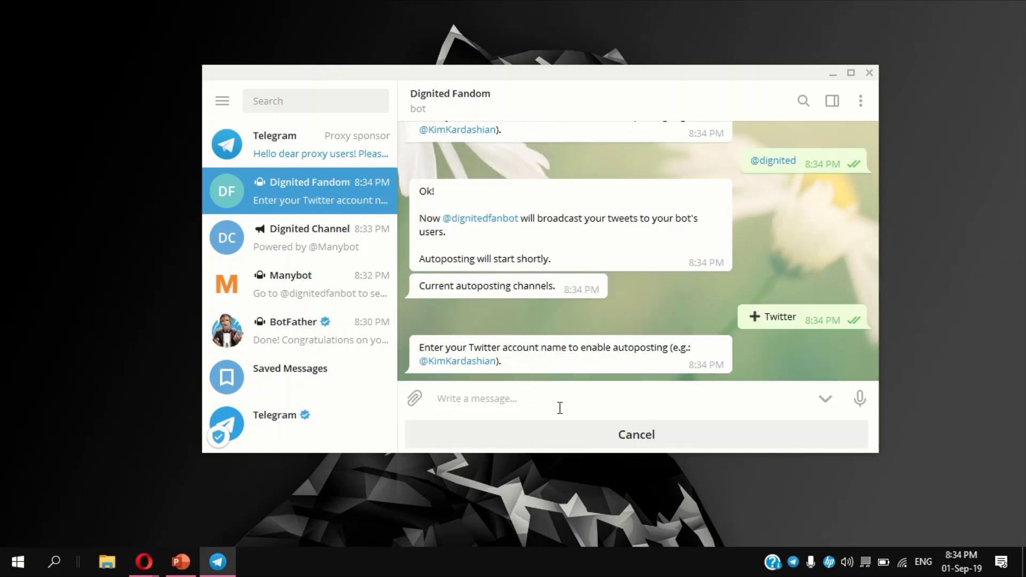
pyautogui.write('@A')
pyautogui.write('j')
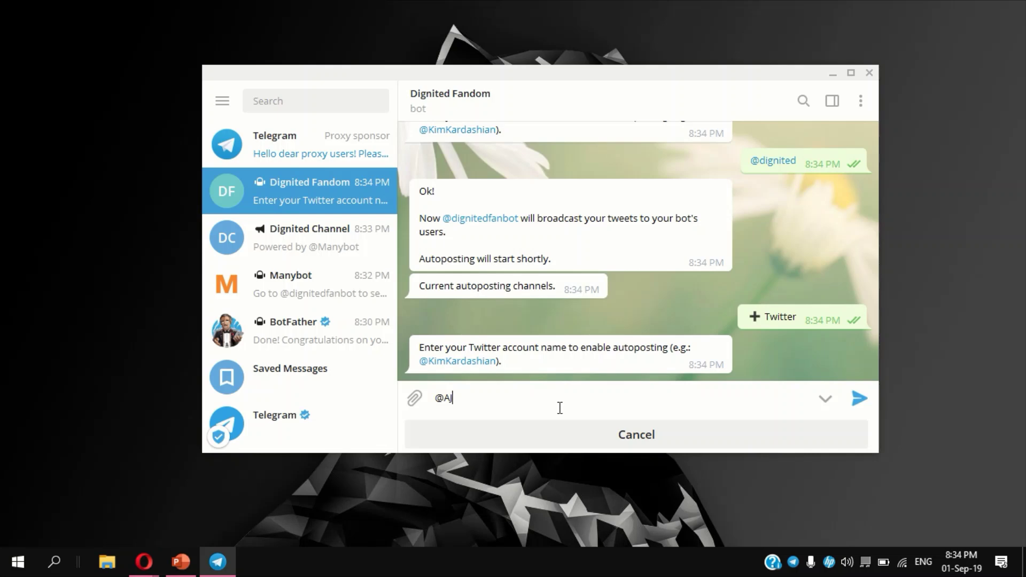
pyautogui.write('English')
pyautogui.press('Return')
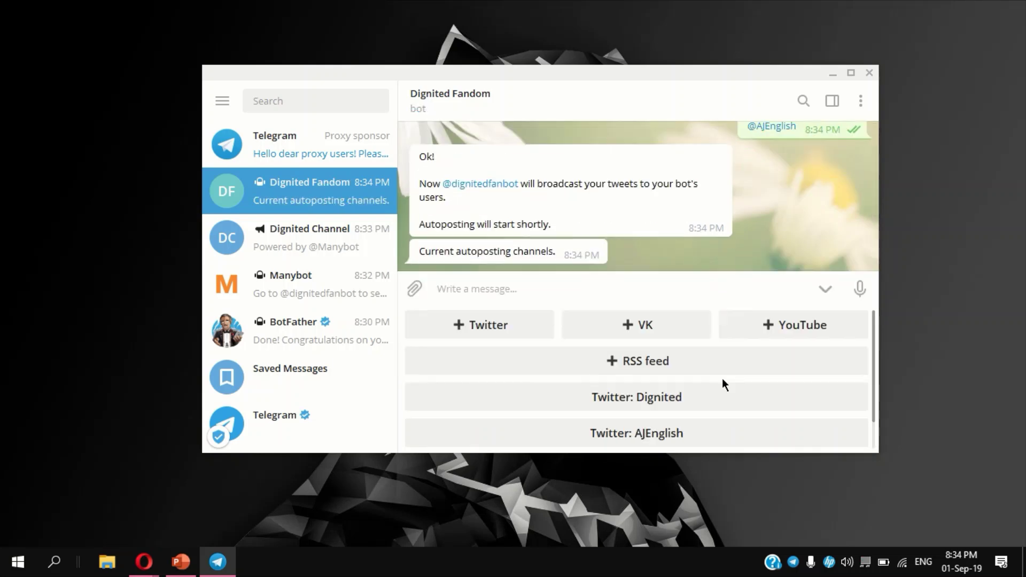
# - Add the example feed://thenextweb.com/feed/ link from the bot's reply as an RSS autoposting source
pyautogui.click(678, 364)
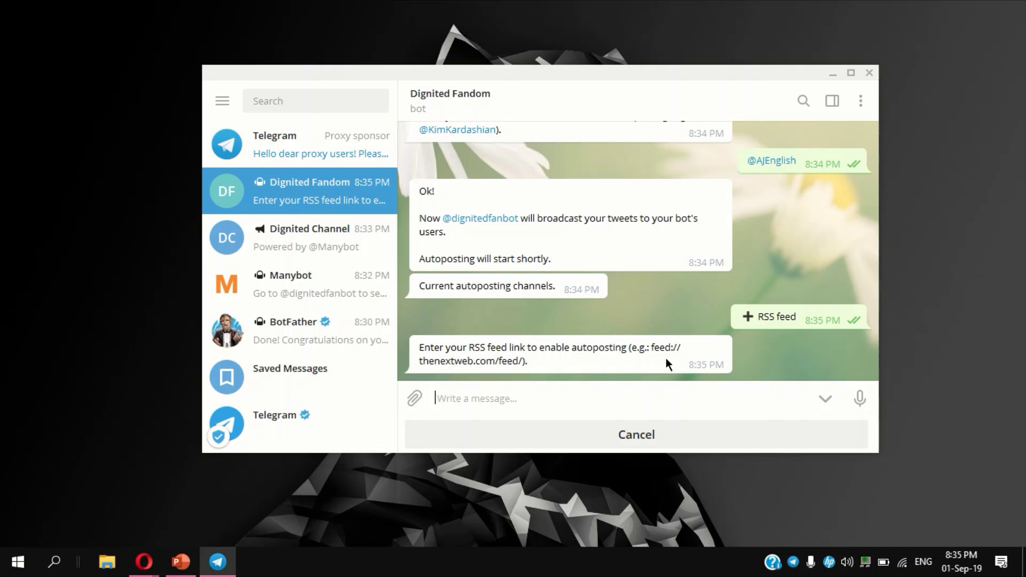
pyautogui.moveTo(652, 347); pyautogui.dragTo(522, 359)
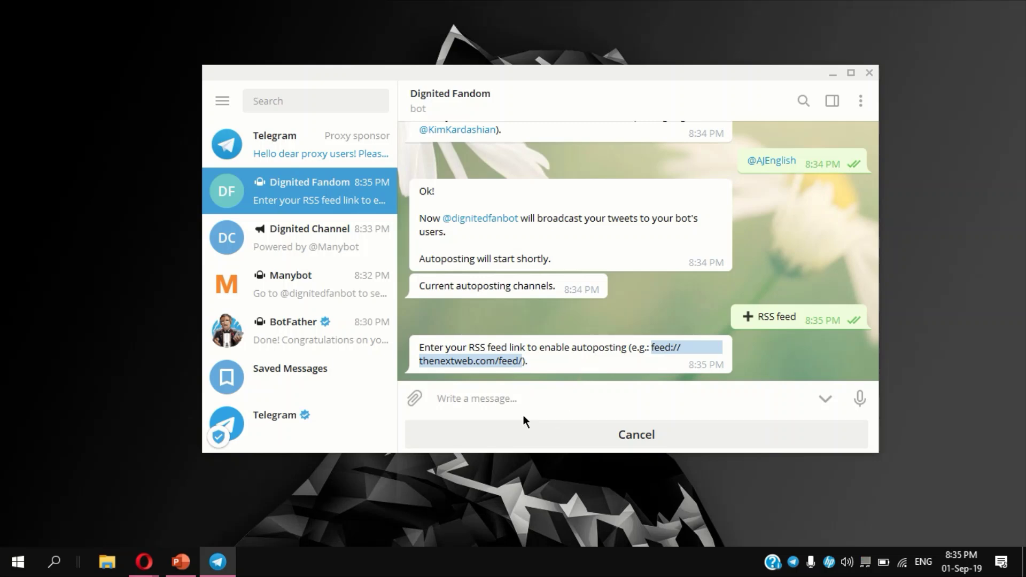
pyautogui.click(508, 403)
pyautogui.hotkey('ctrl', 'v')
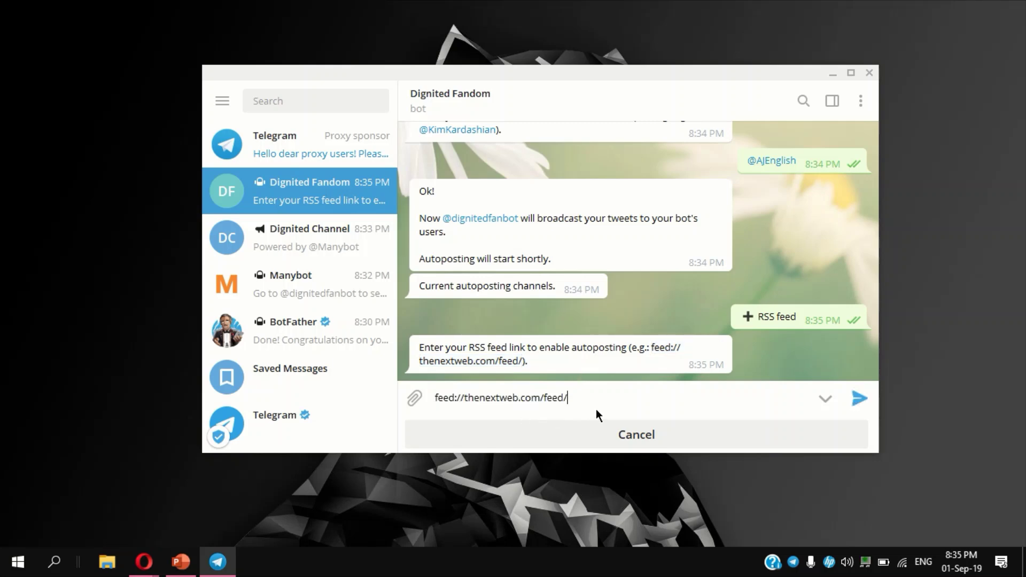
pyautogui.press('Return')
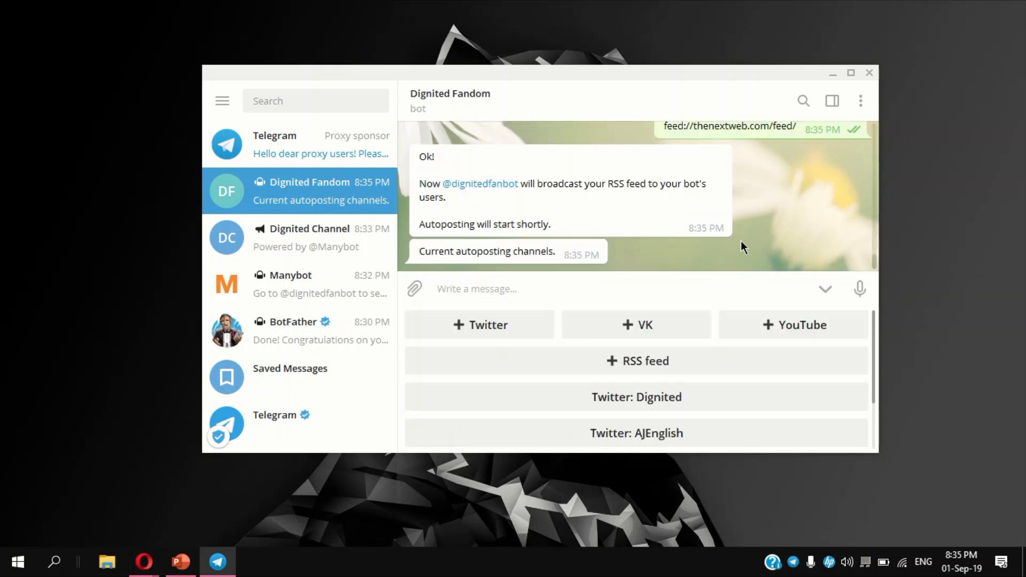
pyautogui.scroll(2, 741, 240)
pyautogui.scroll(-1, 740, 240)
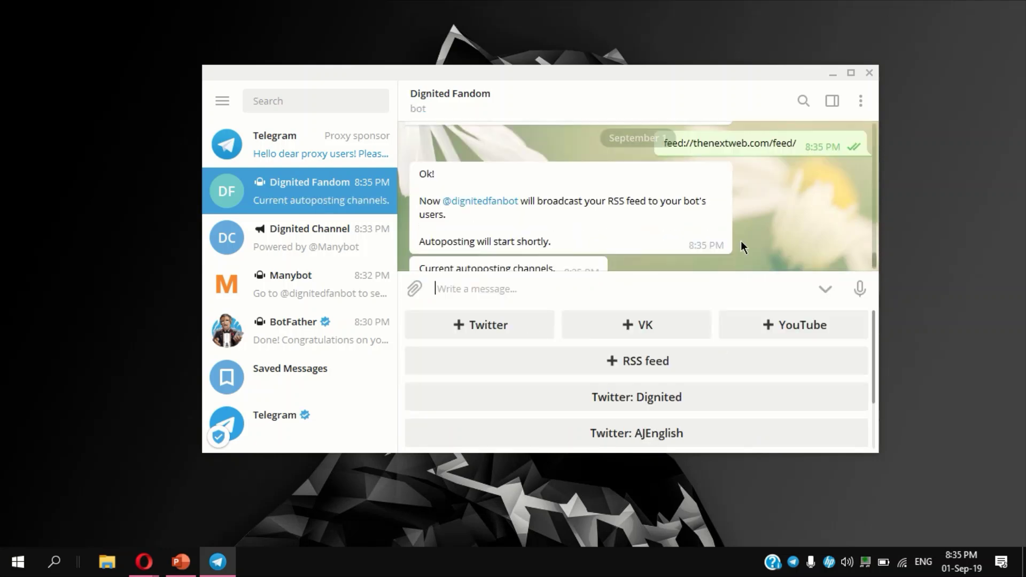
pyautogui.scroll(-1, 741, 241)
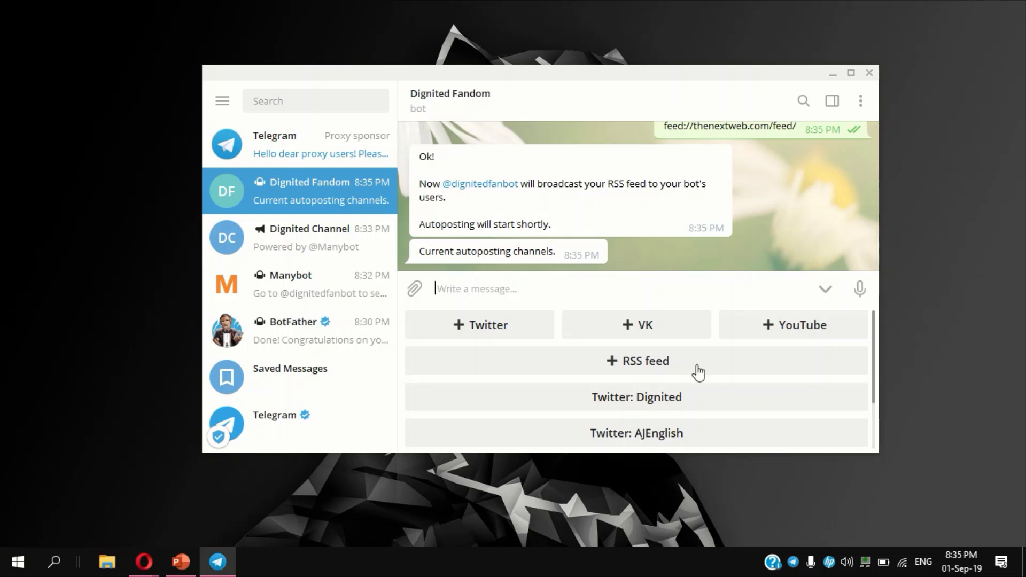
pyautogui.scroll(-2, 646, 395)
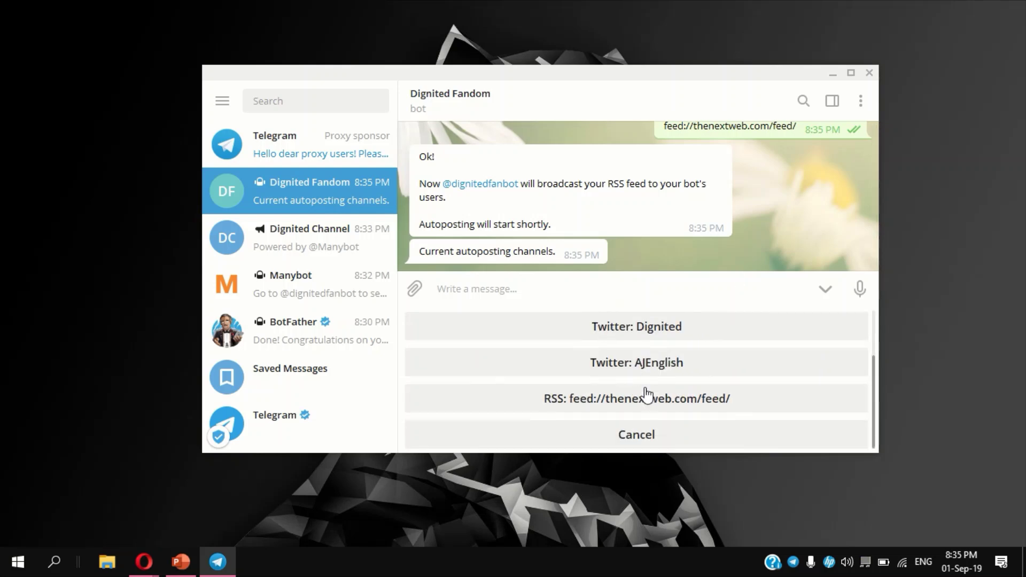
# - Cancel out of the autoposting source list and hide the bot's reply keyboard
pyautogui.click(619, 431)
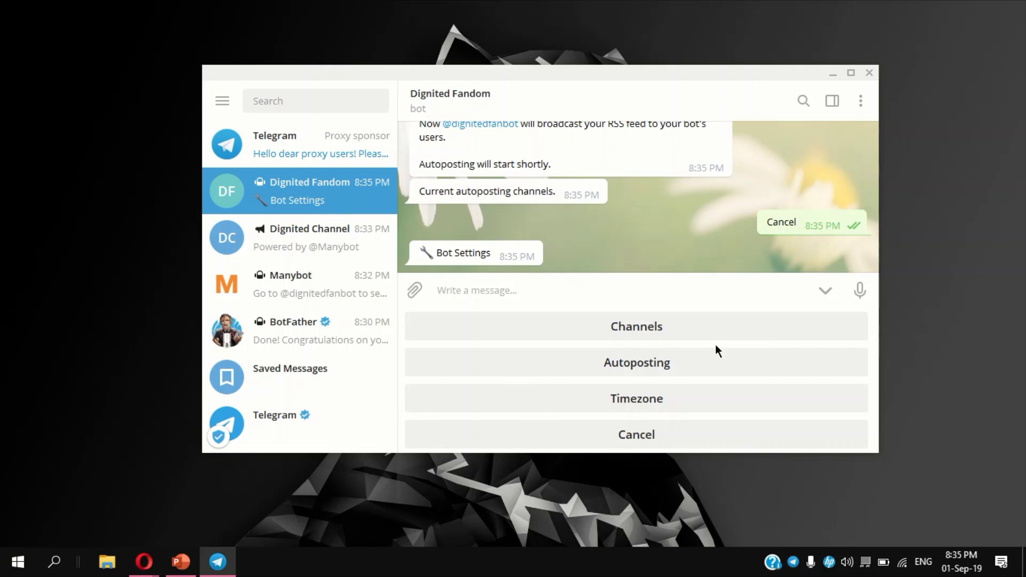
pyautogui.scroll(1, 662, 233)
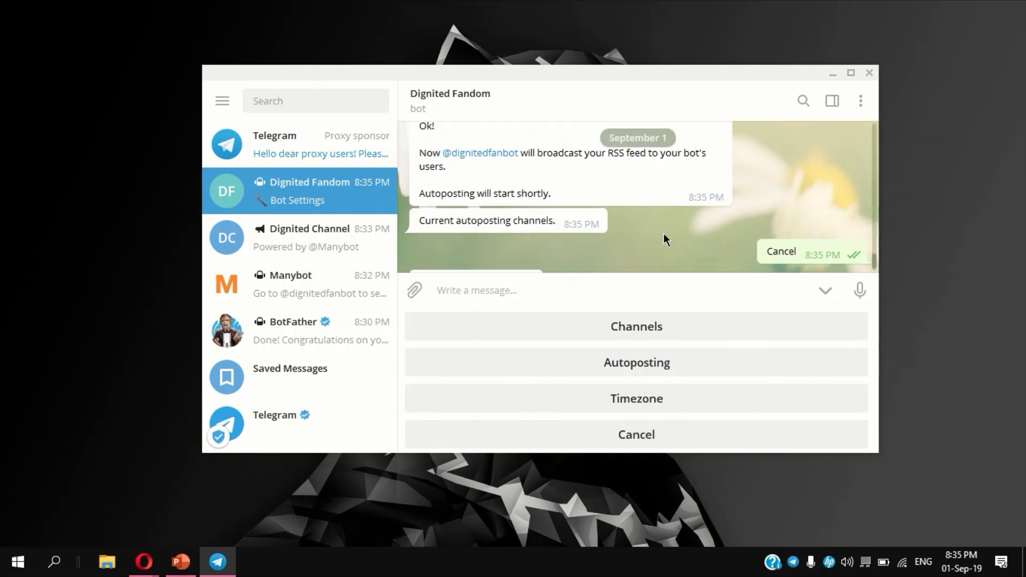
pyautogui.click(825, 291)
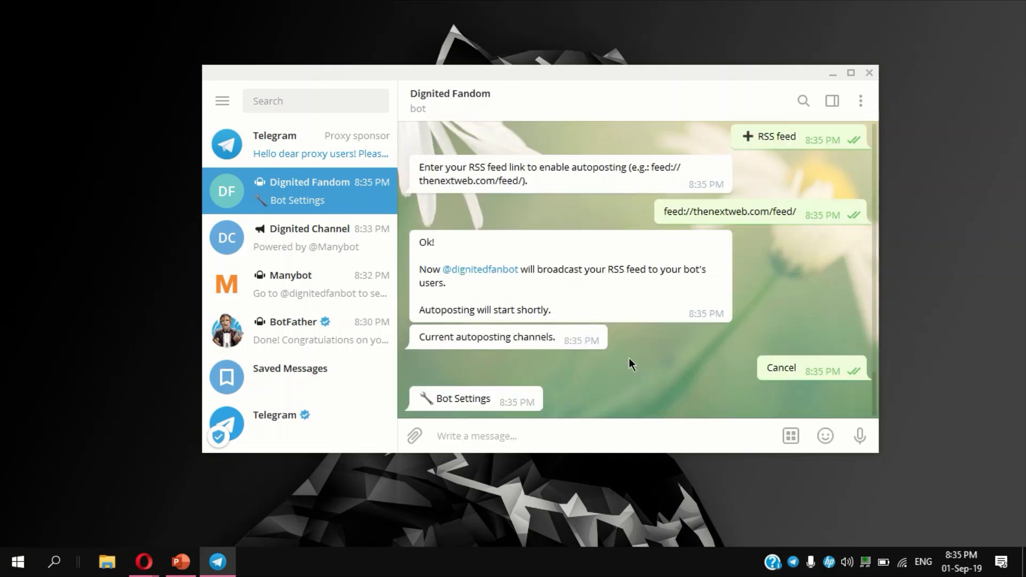
pyautogui.scroll(1, 629, 358)
pyautogui.scroll(-1, 629, 358)
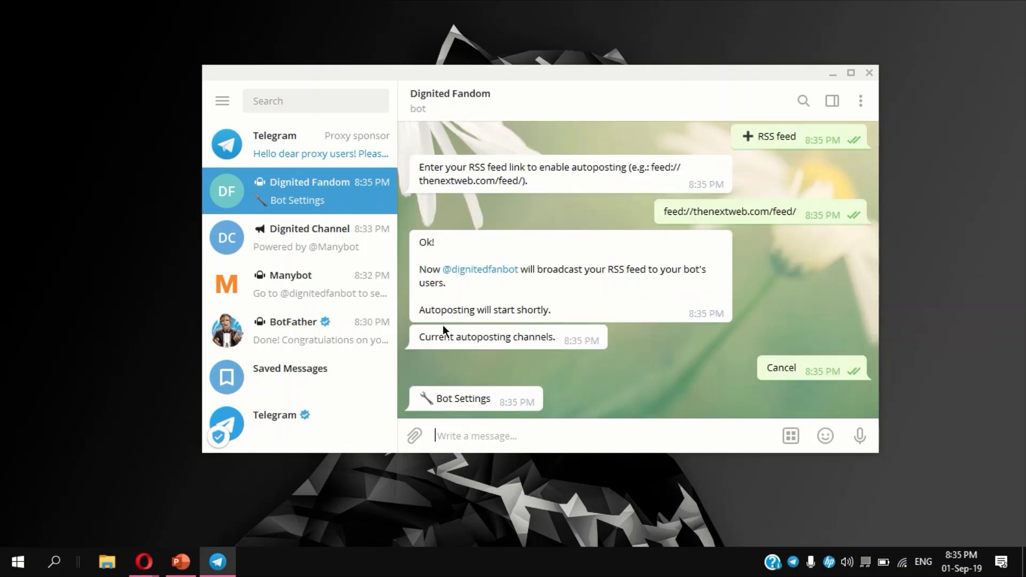
# - Open the Dignited Channel chat and reposition the Telegram window on screen
pyautogui.click(290, 262)
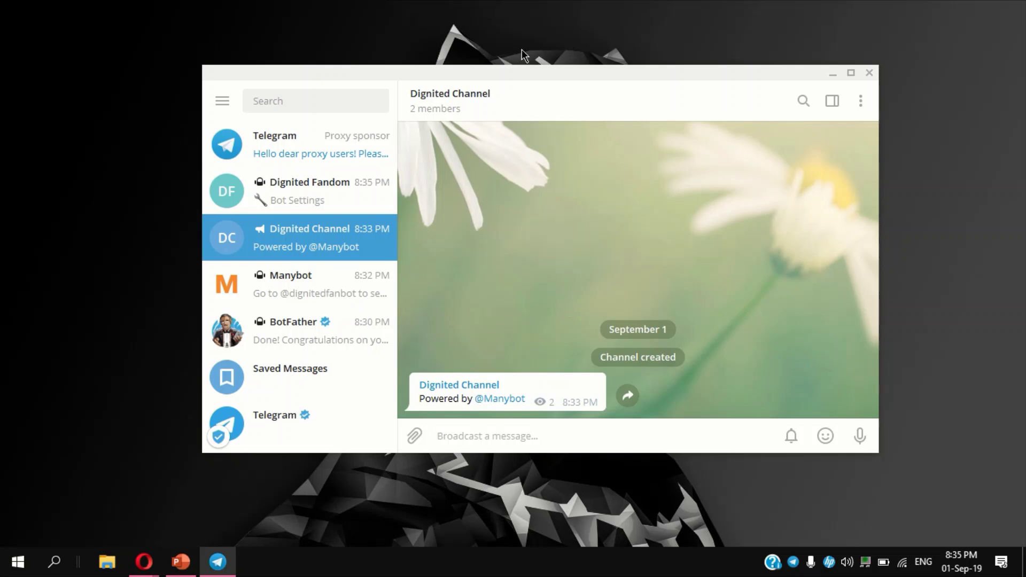
pyautogui.moveTo(499, 71); pyautogui.dragTo(463, 105)
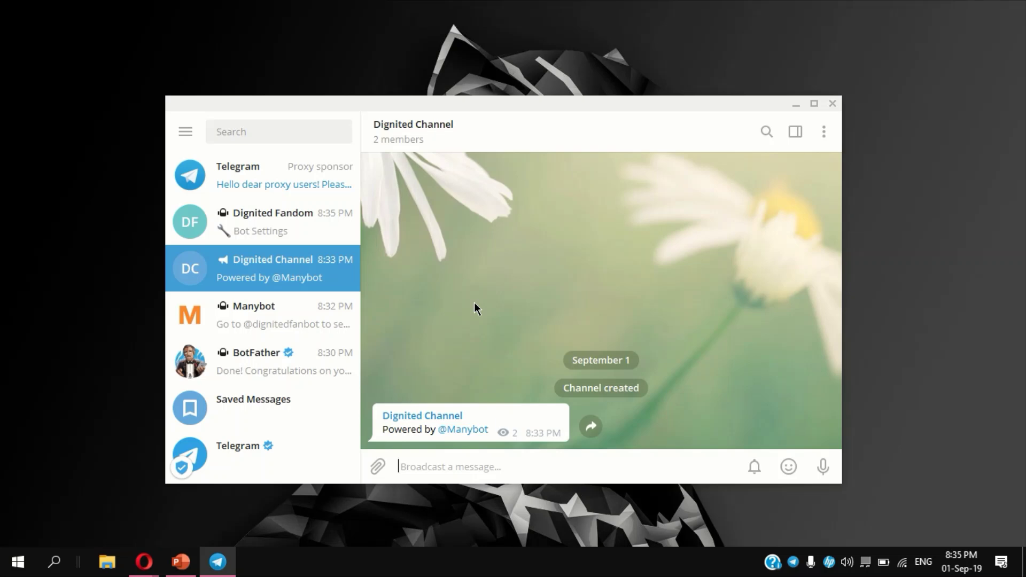
pyautogui.moveTo(517, 3)
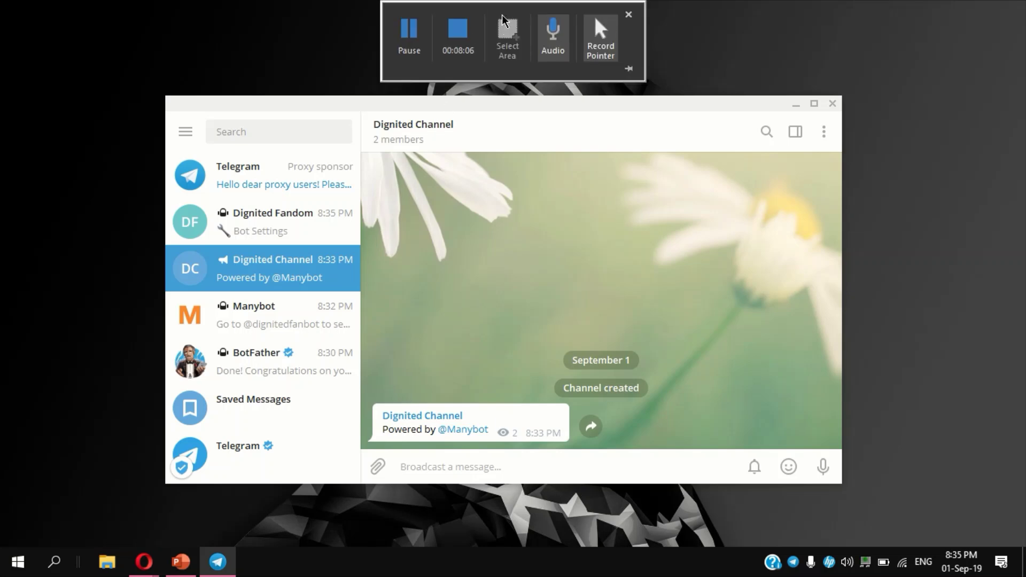